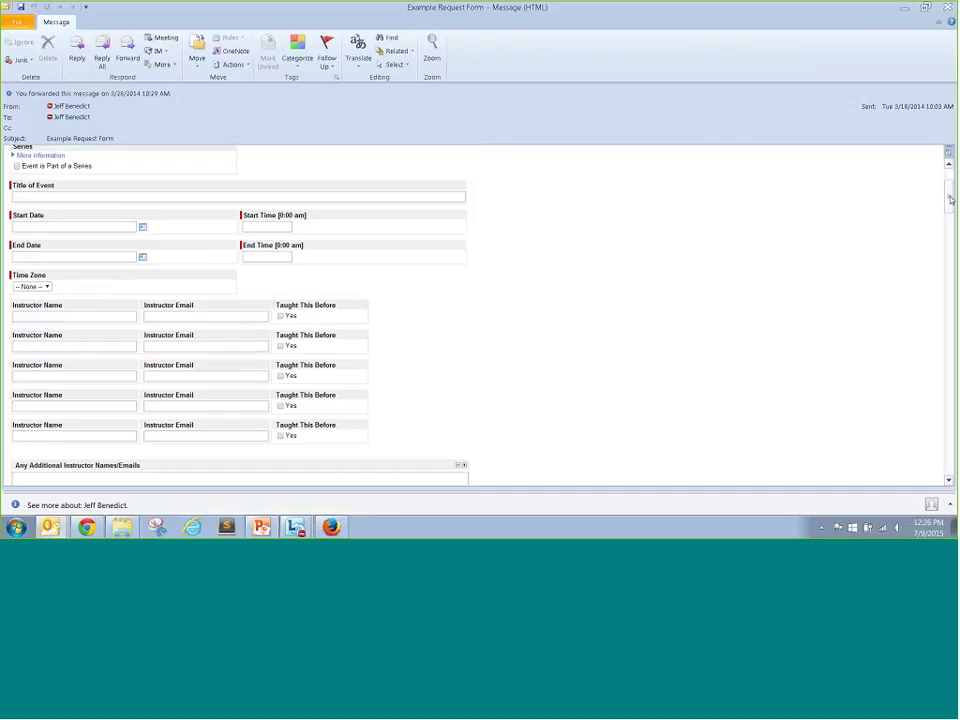
Step: Review the example event request form in the e-mail from the instructor fields through Industry group and Breakouts to the Submit section
left_click_drag(950, 200, 951, 332)
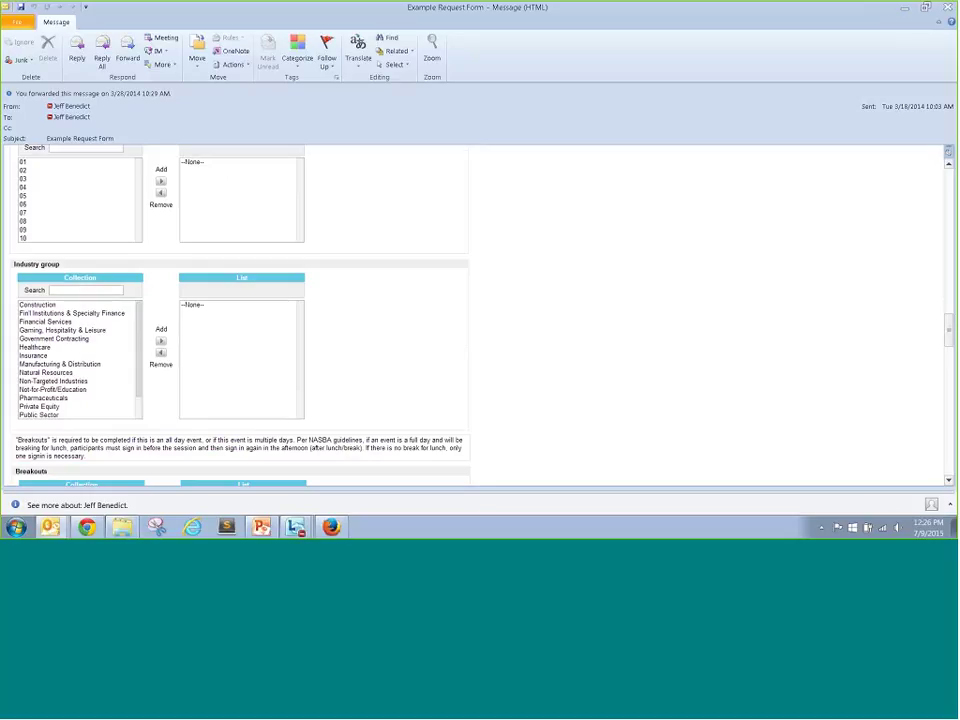
scroll(948, 342, "down", 3)
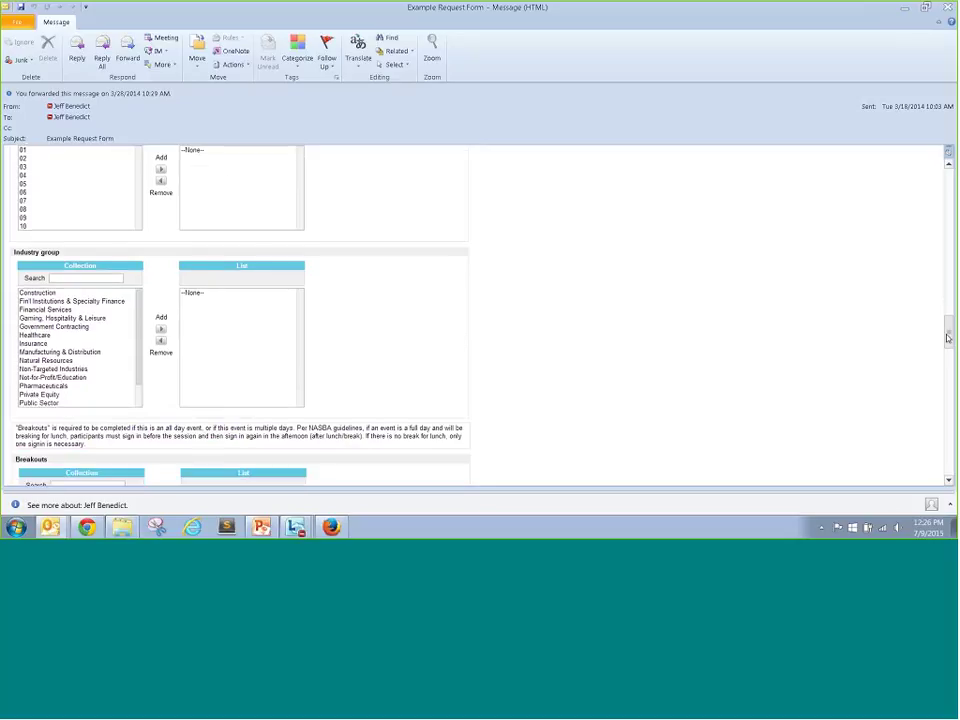
scroll(948, 342, "down", 2)
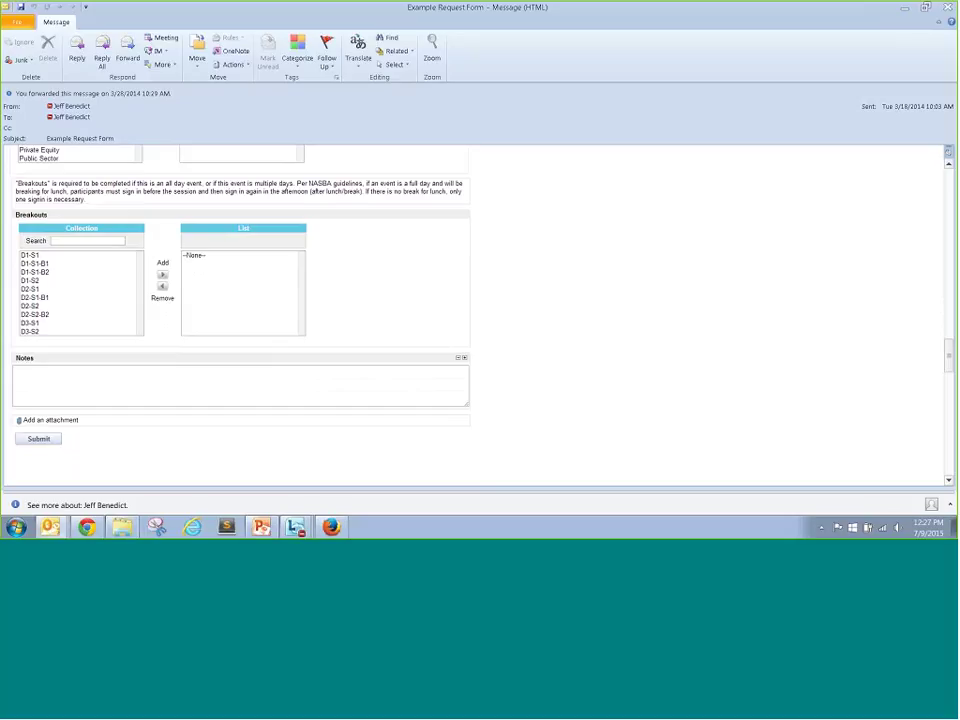
Step: Switch to Chrome and preview the self-service portal home page and its collapsible navigation menu in a narrow window, ending back at full size
left_click(87, 527)
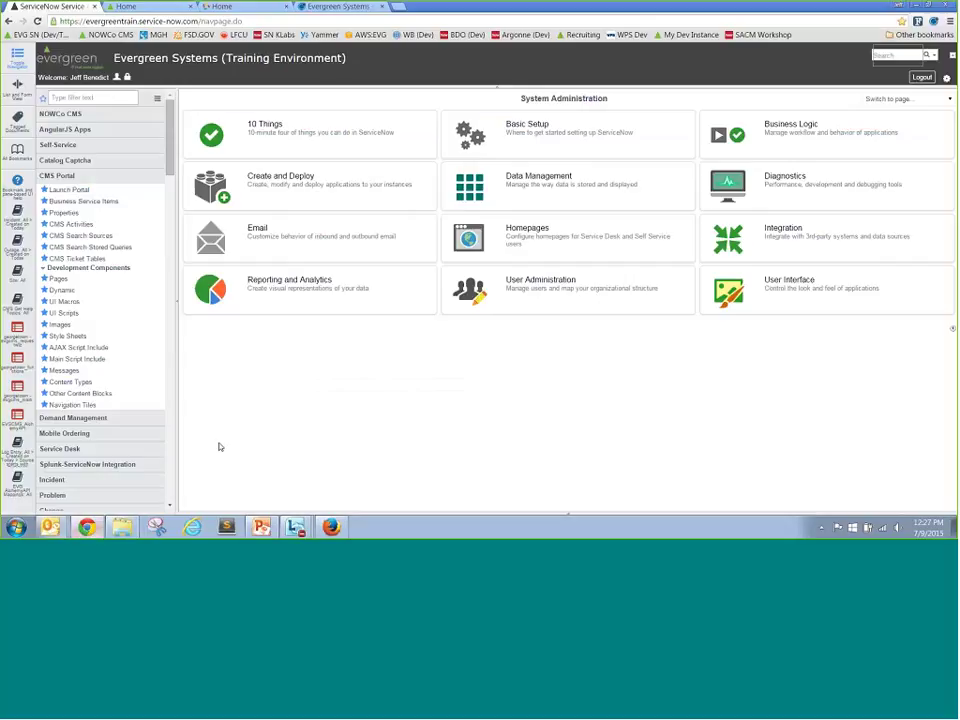
left_click(125, 7)
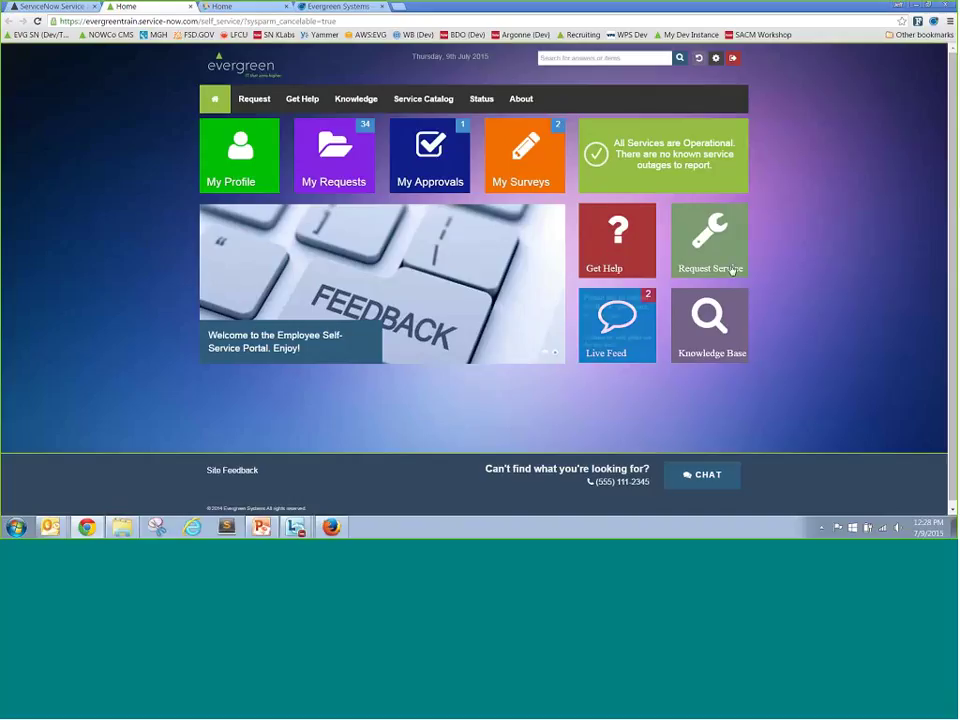
left_click(927, 7)
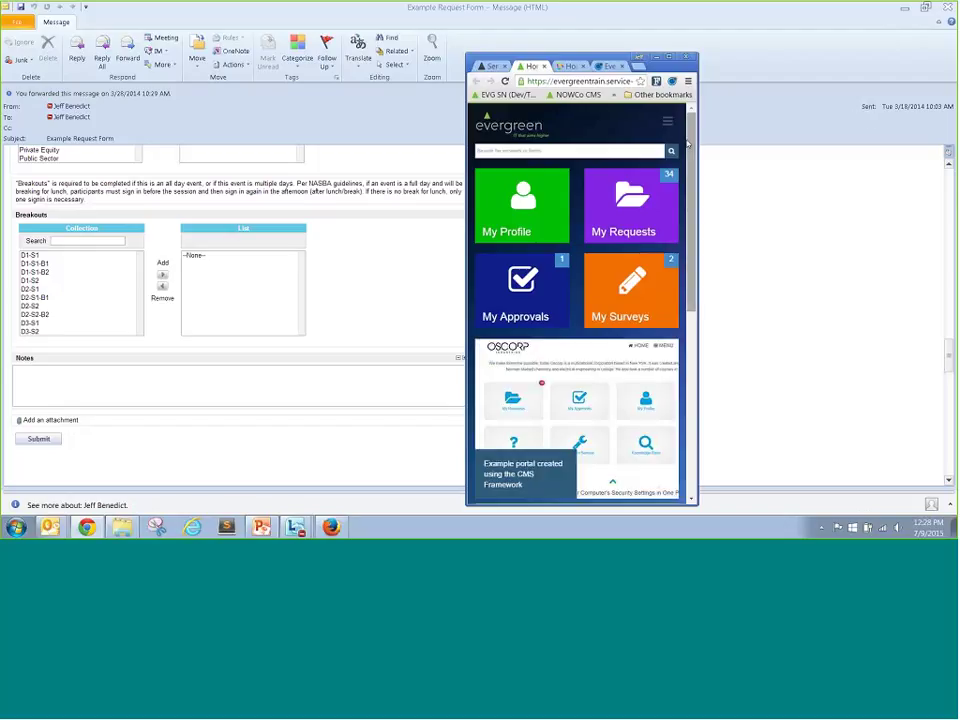
left_click_drag(691, 166, 701, 116)
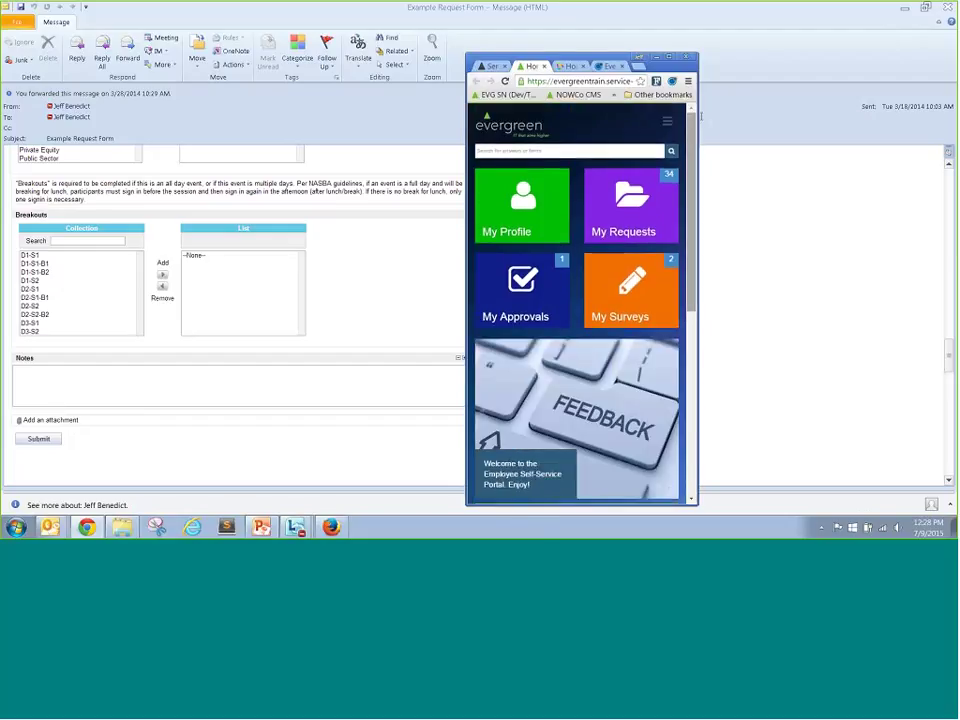
left_click(667, 122)
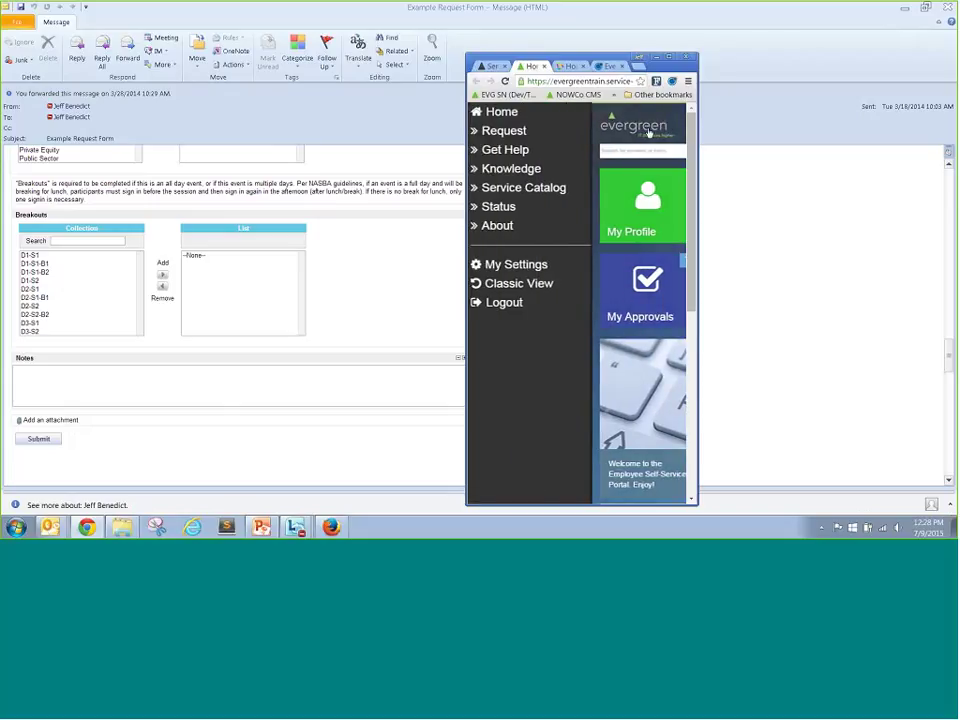
left_click(610, 168)
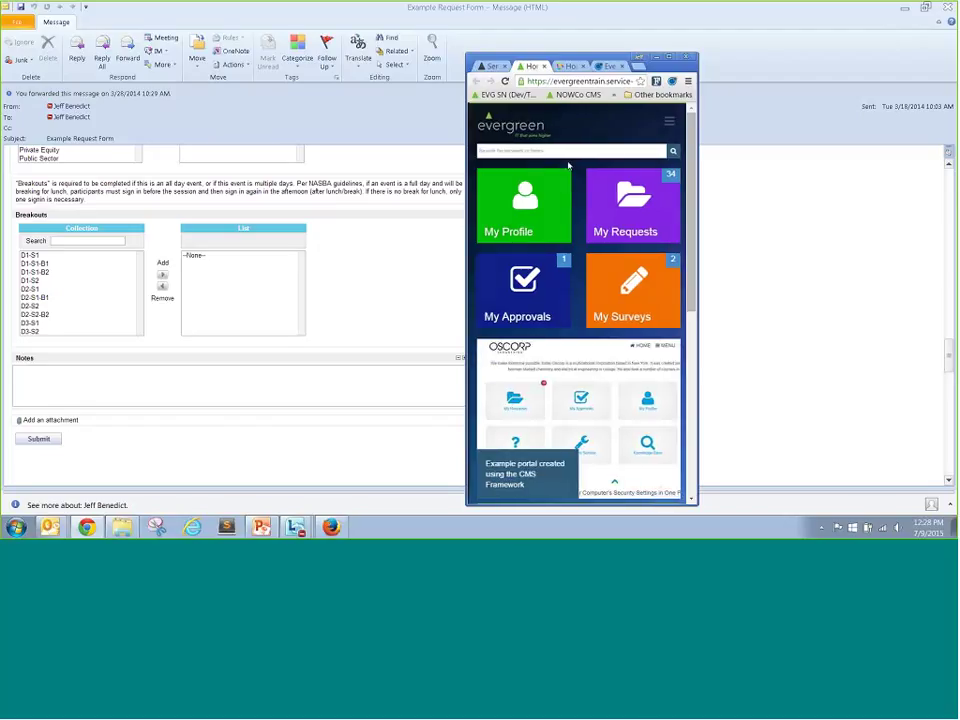
left_click_drag(532, 165, 641, 170)
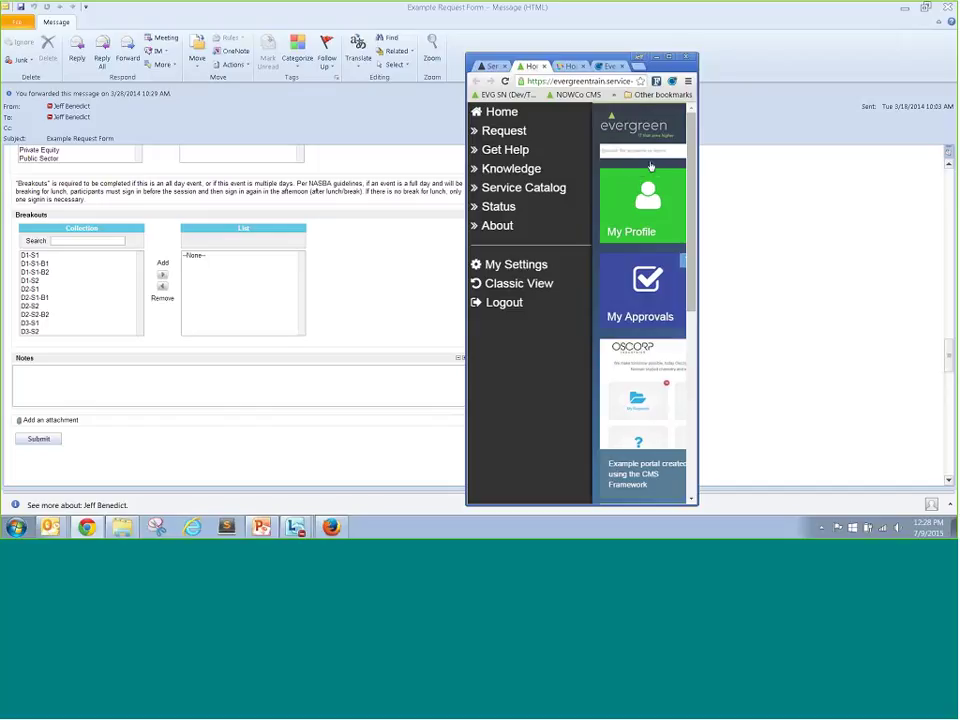
left_click(645, 168)
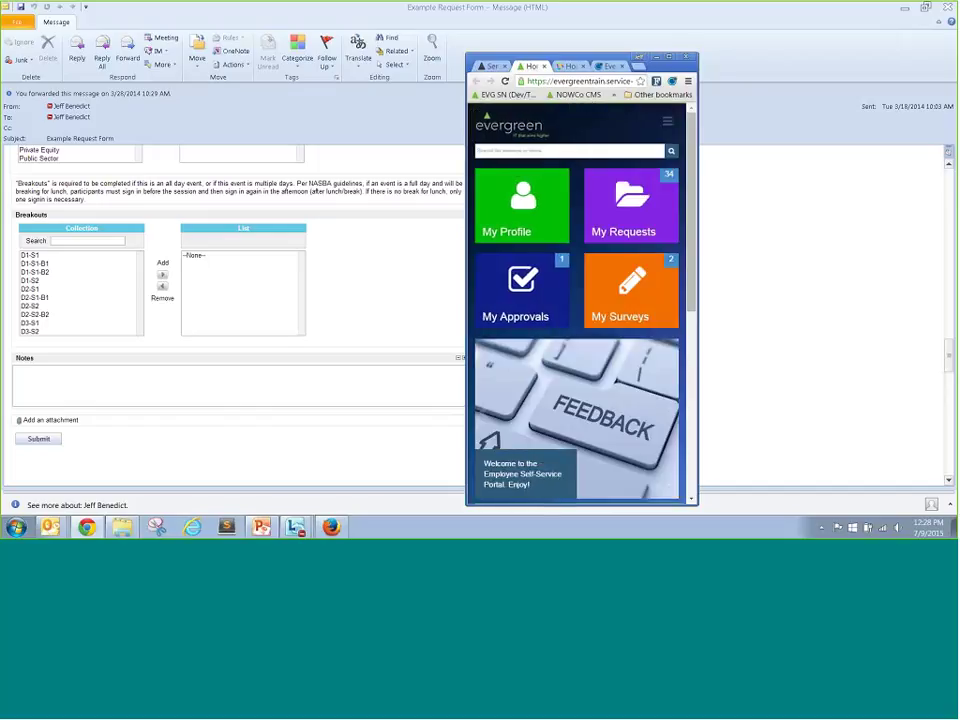
left_click(670, 58)
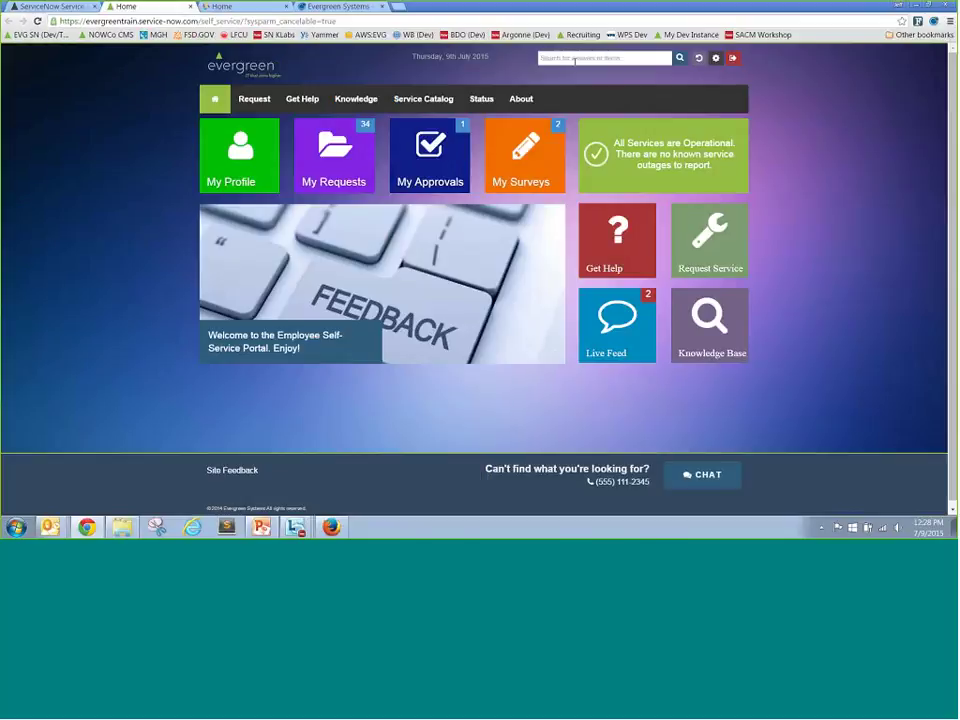
Step: Search the self-service portal for "email"
left_click(574, 60)
type("email")
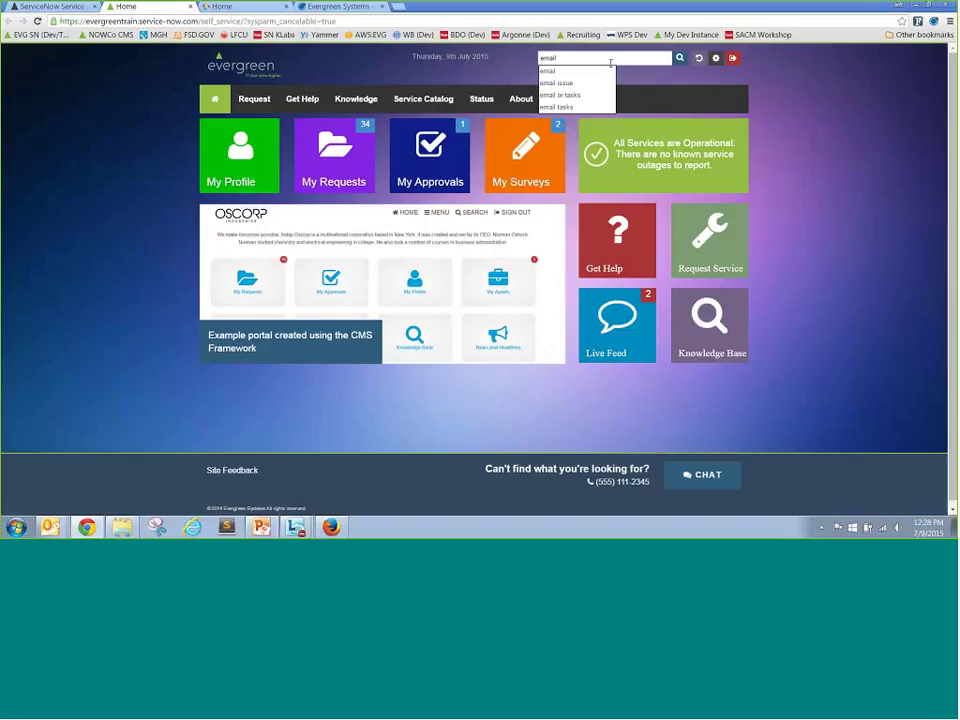
key("Return")
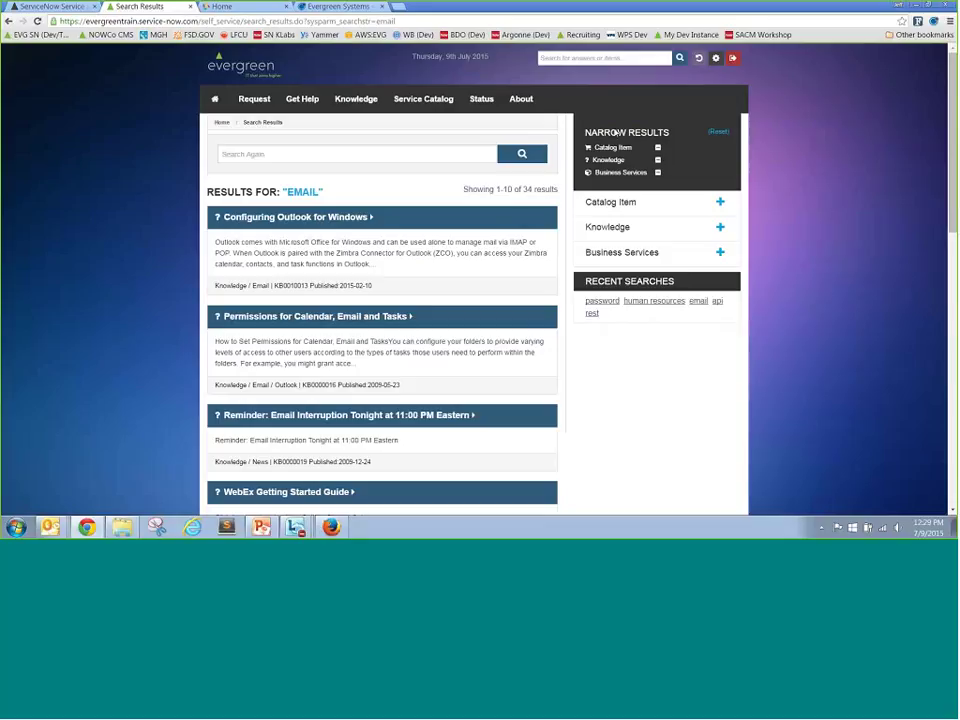
Step: Filter the email search results to the Education and Reference catalog items and the General knowledge category
left_click(622, 204)
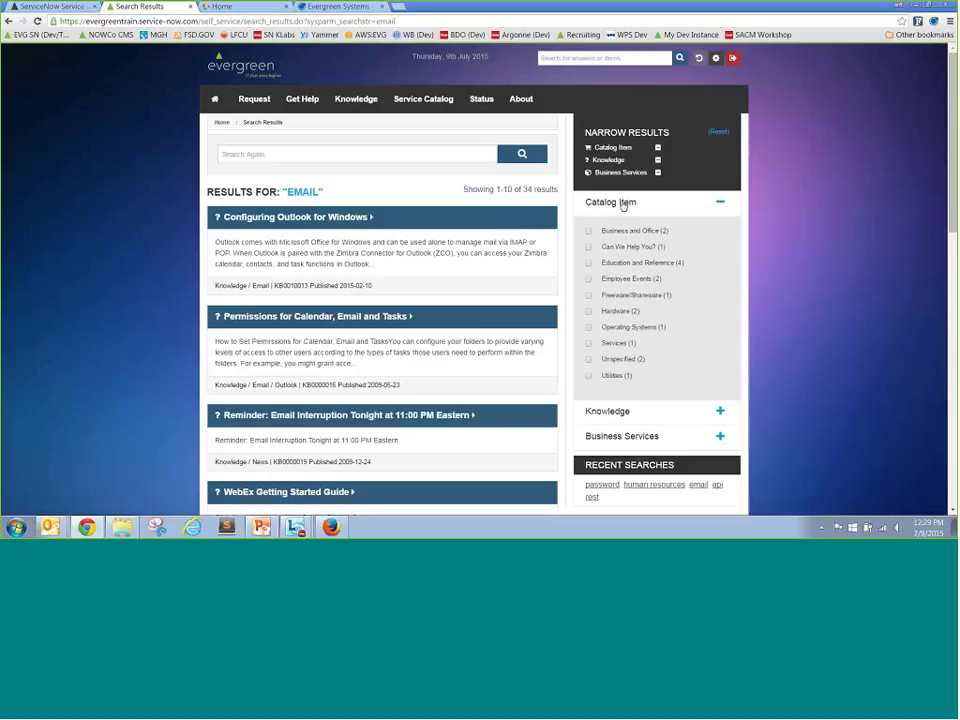
left_click(589, 263)
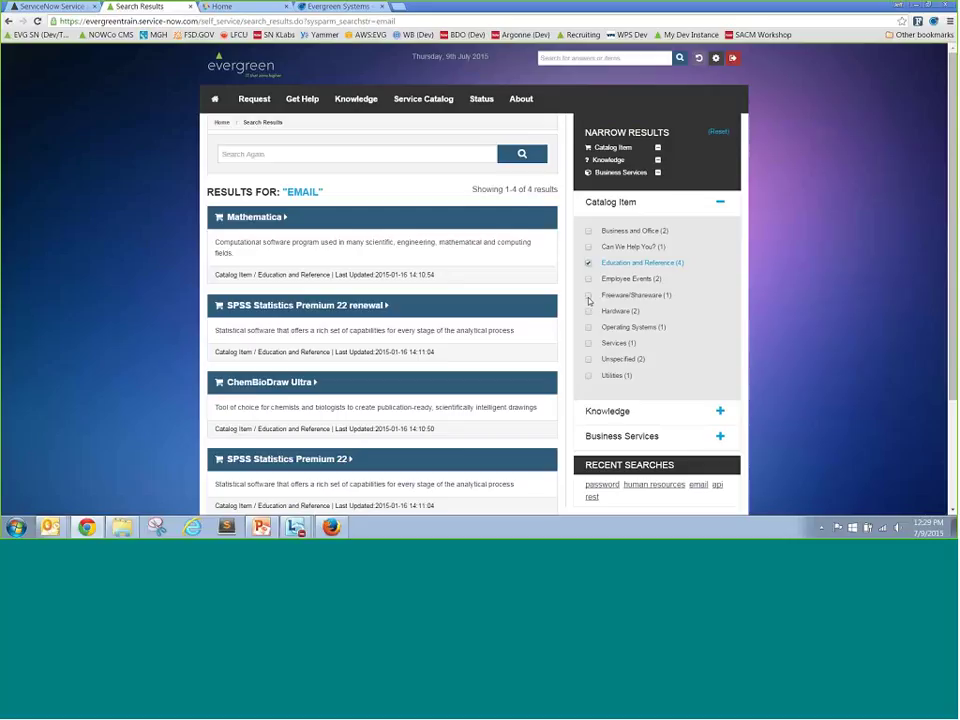
left_click(614, 412)
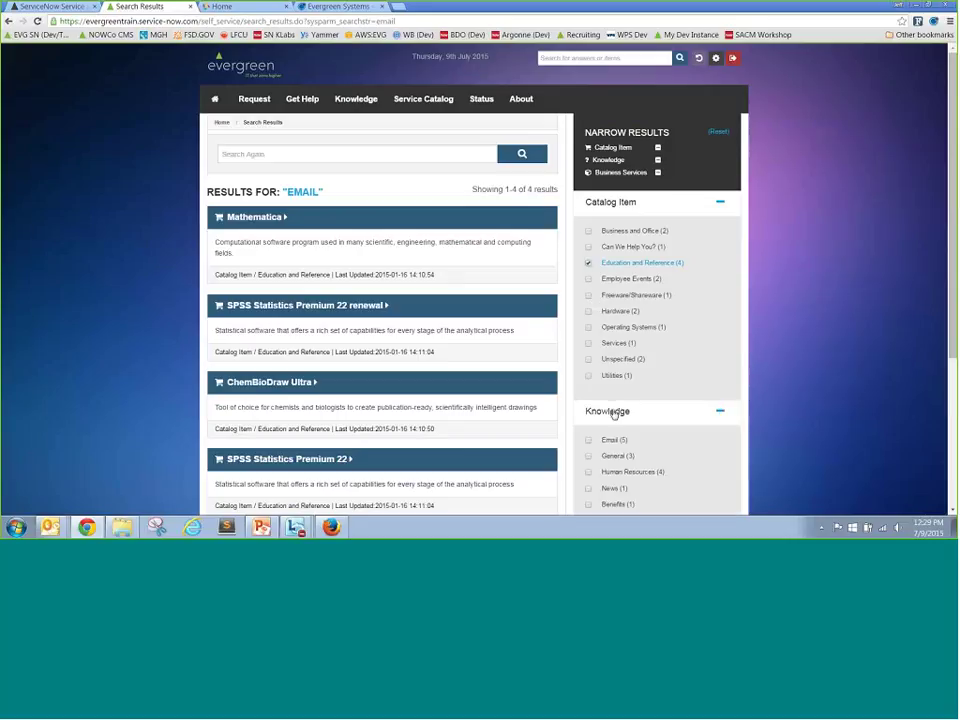
left_click(588, 456)
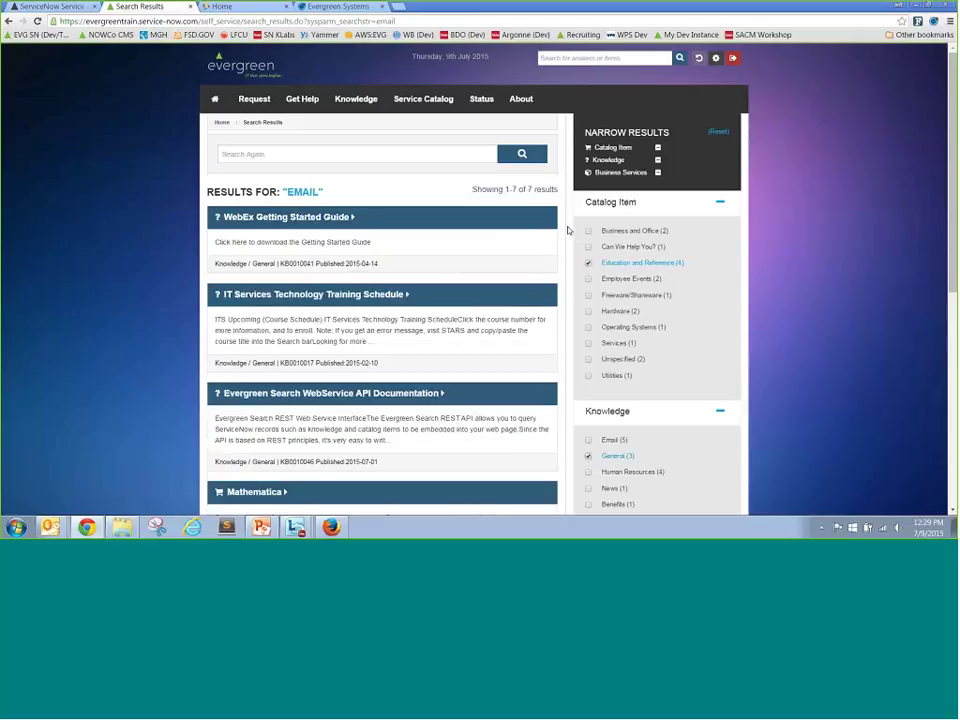
Step: Exclude Knowledge and Business Services from the email results, and rerun the recent search for "password"
left_click(658, 160)
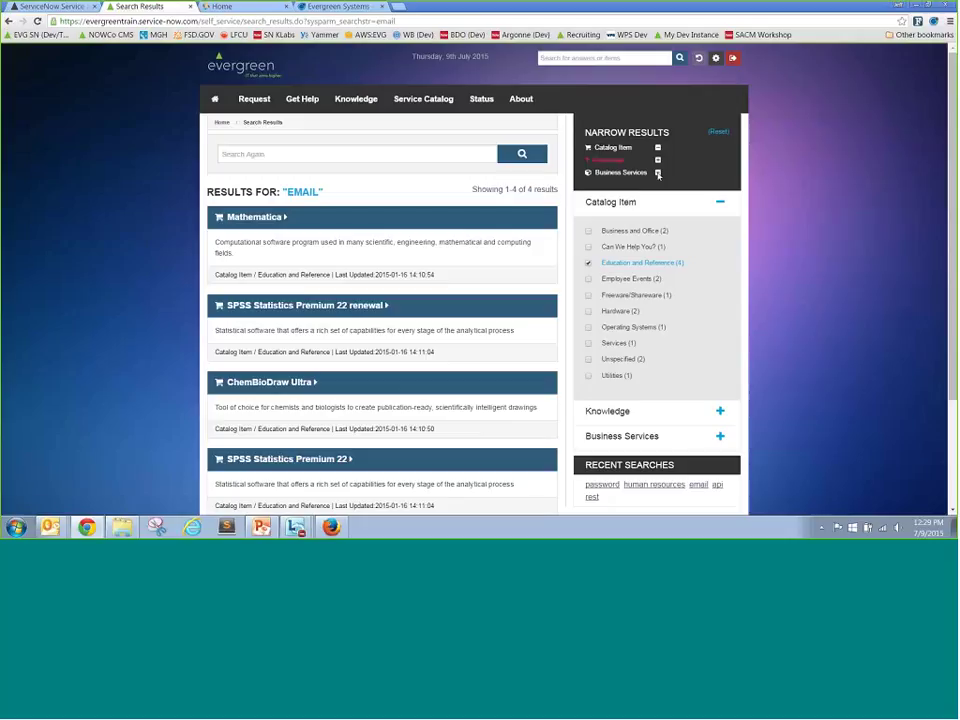
left_click(658, 173)
left_click(719, 202)
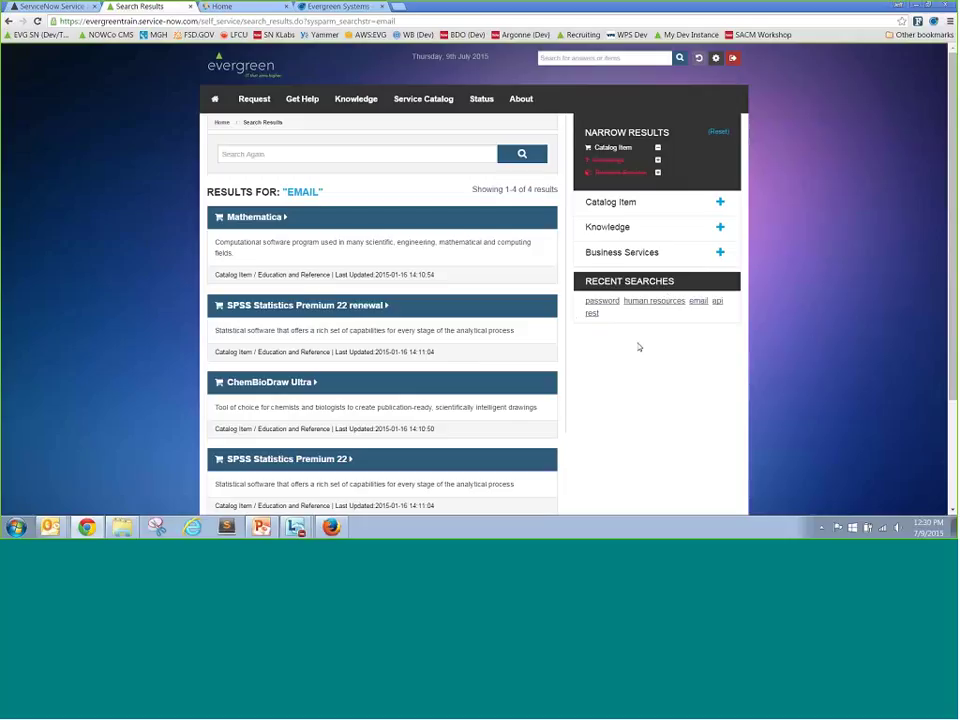
left_click(603, 301)
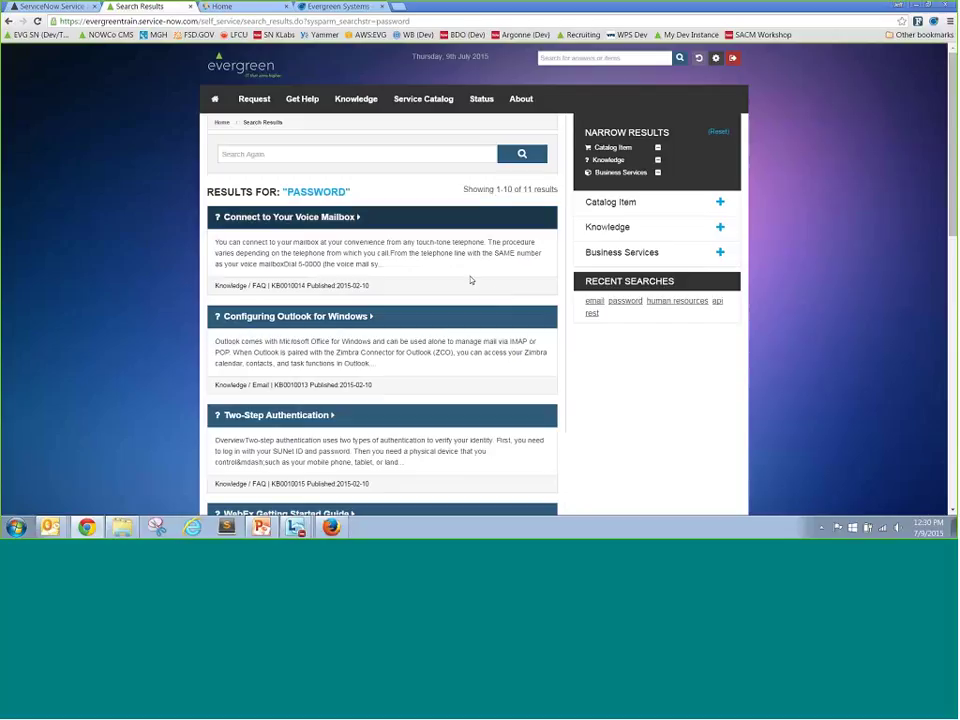
Step: Try to add the Apple iPad MD510LL/A (16GB, Wi-Fi, Black) from the Hardware request category's Tablets to the cart
left_click(253, 104)
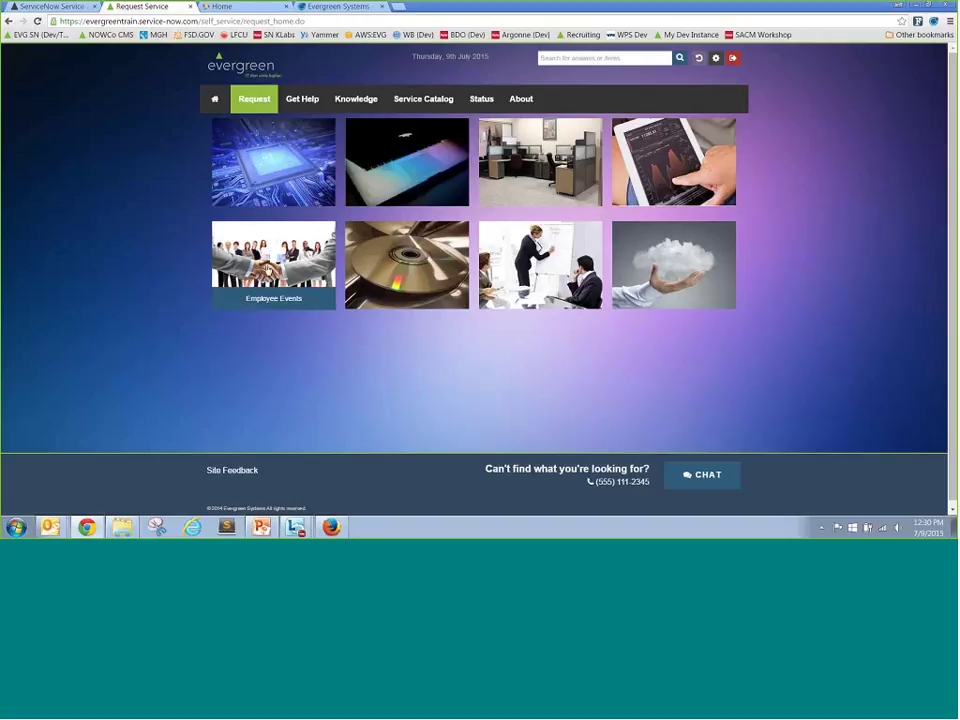
left_click(414, 192)
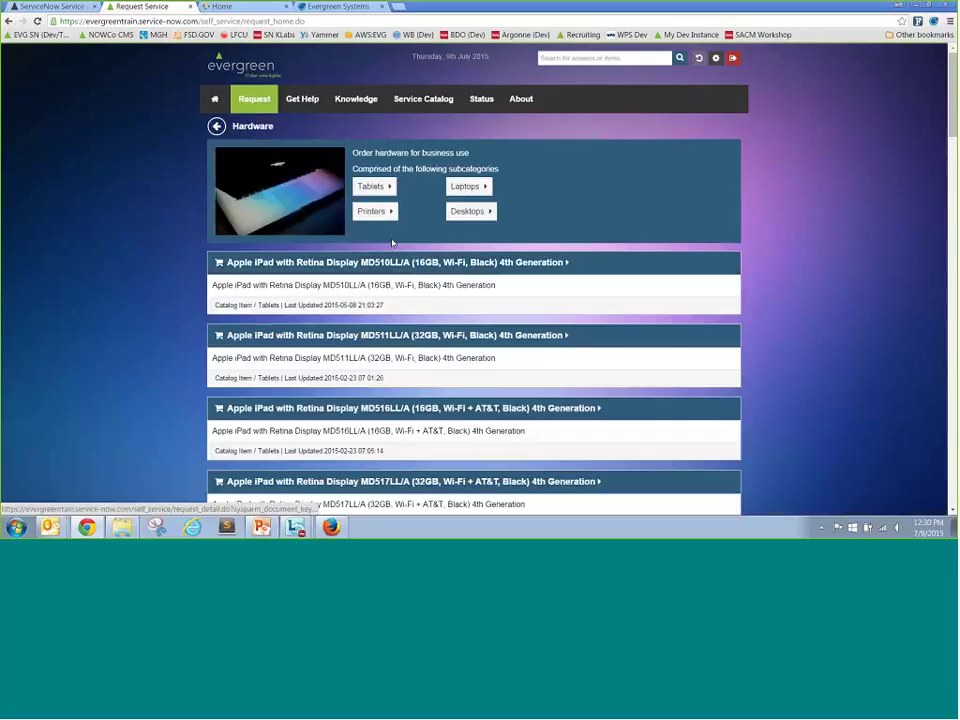
left_click(372, 186)
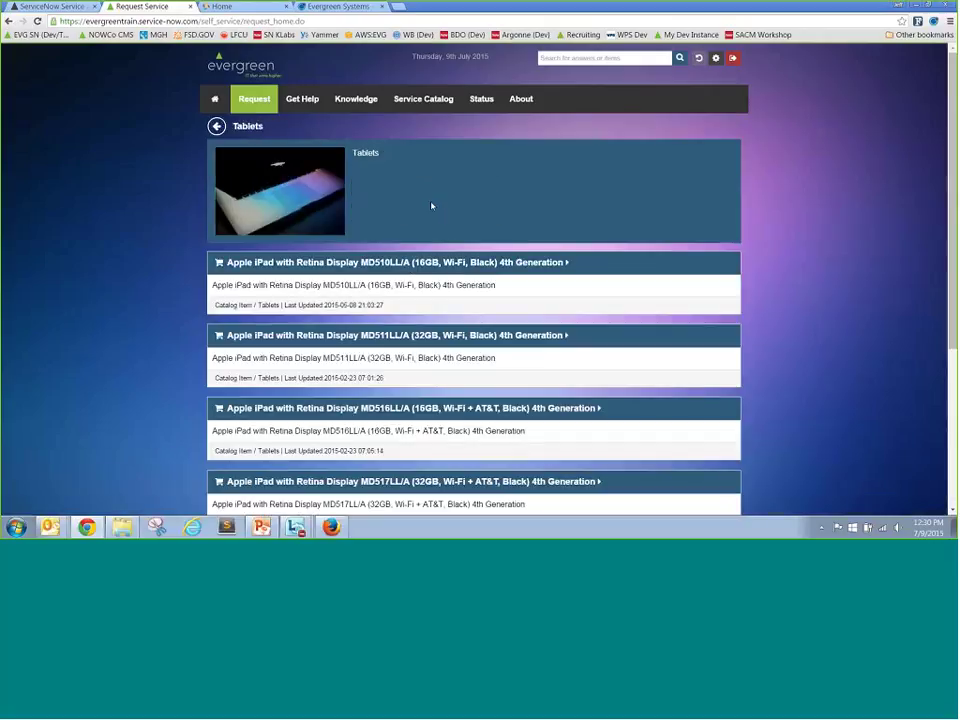
left_click(257, 266)
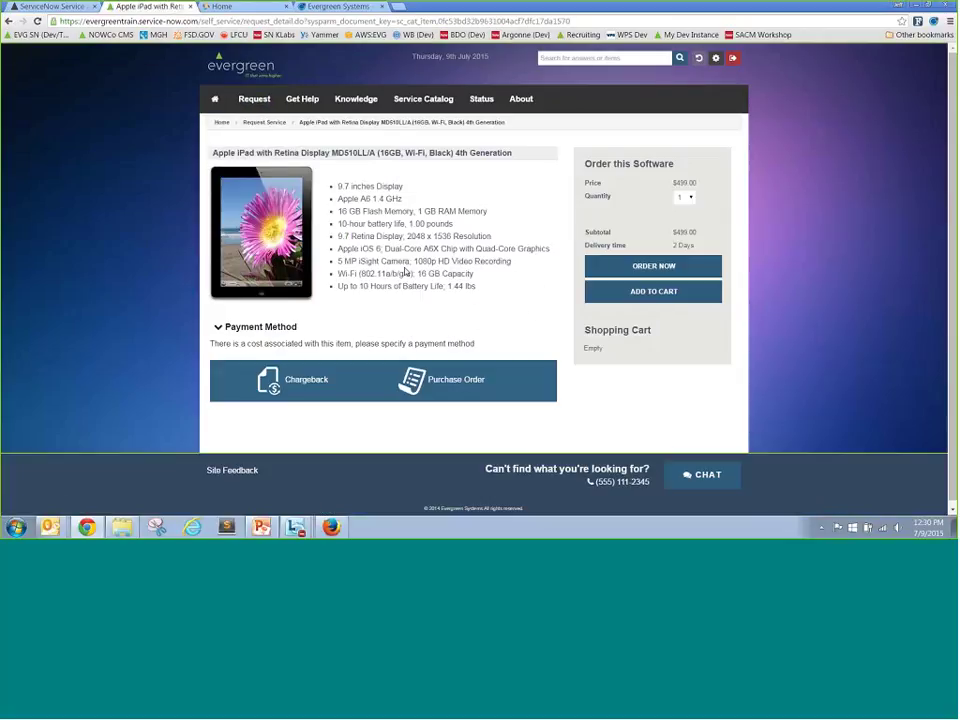
left_click(650, 294)
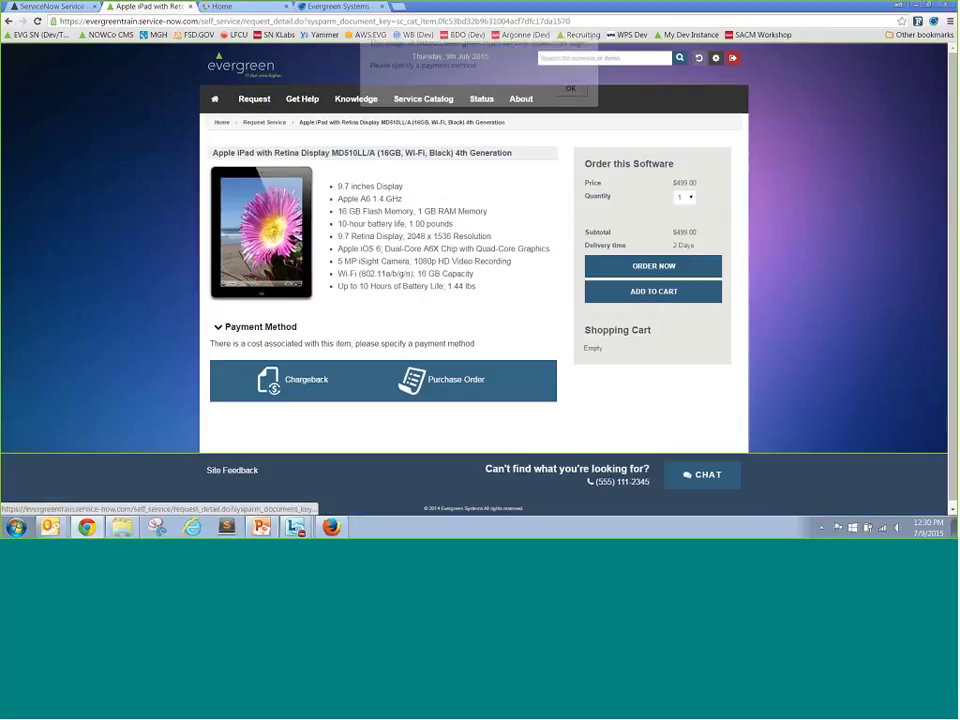
left_click(573, 88)
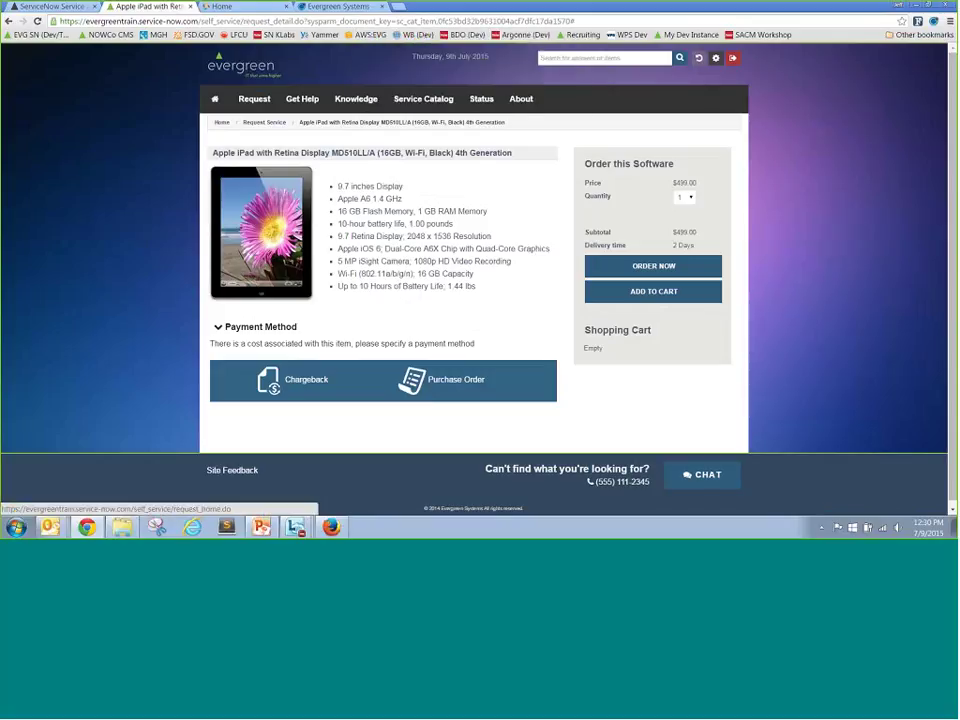
Step: Add the Optiplex 7010 Ultra Small Form Factor Wireless Desktop from the Hardware category's Desktops to the cart
left_click(247, 122)
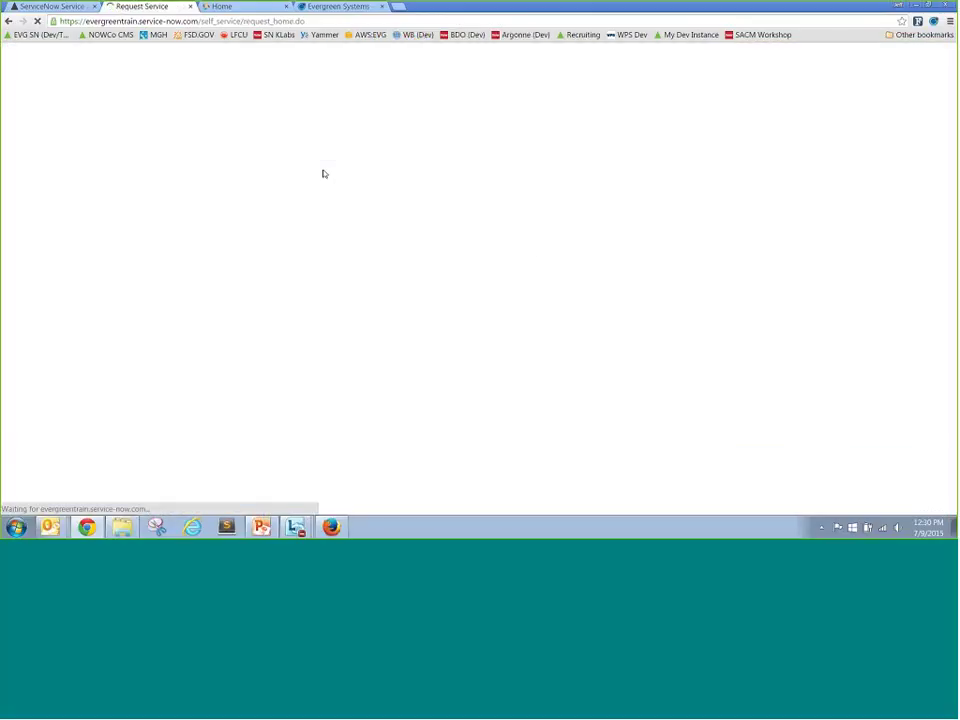
left_click(243, 128)
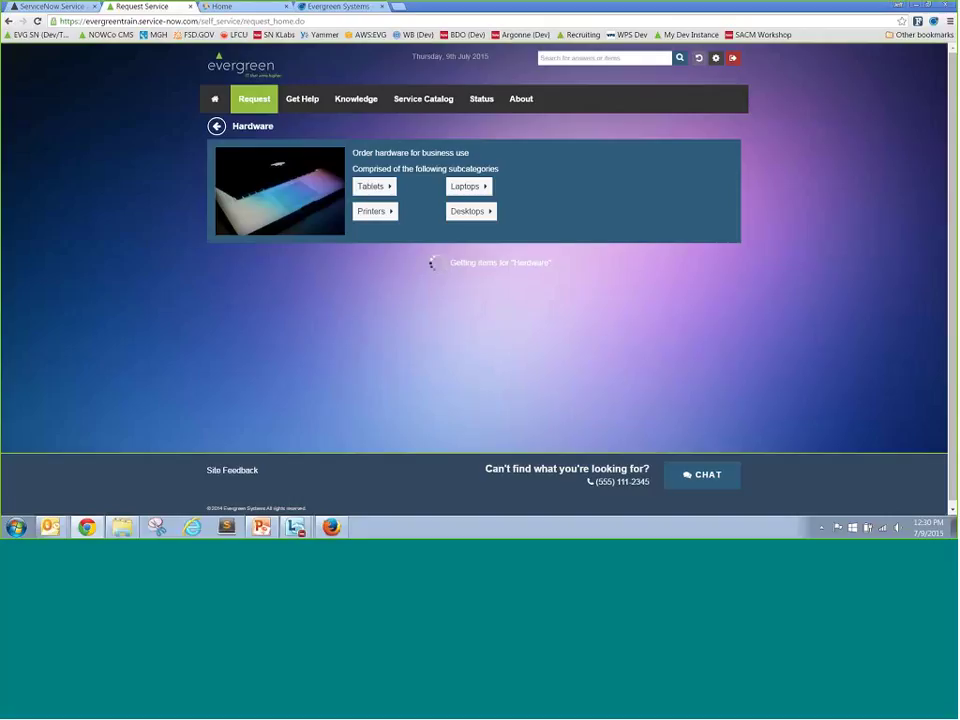
left_click(471, 213)
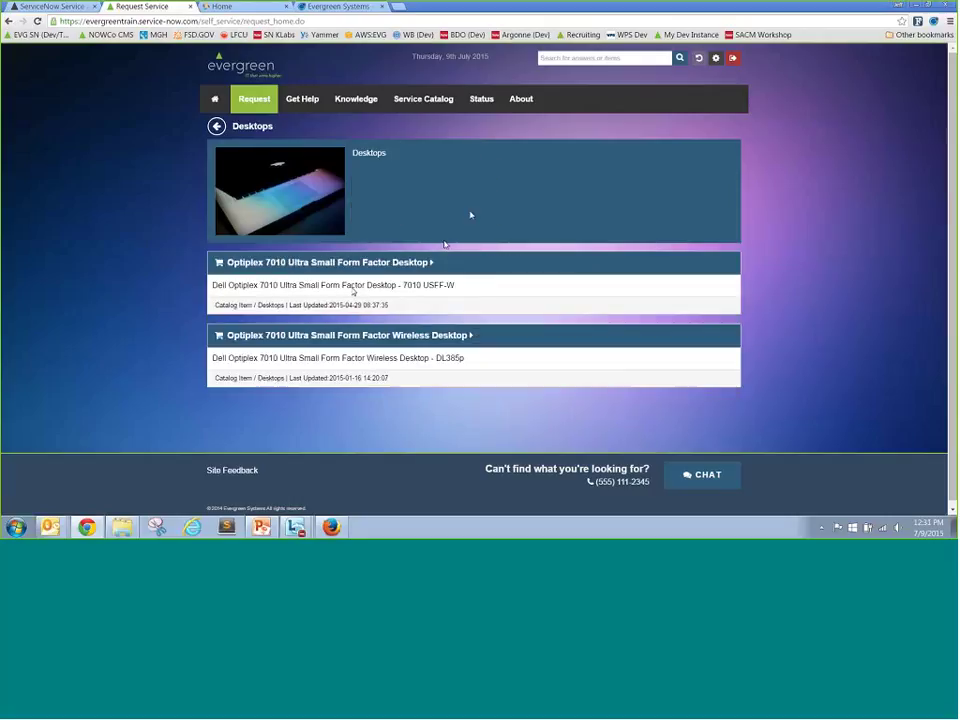
left_click(428, 336)
left_click(621, 292)
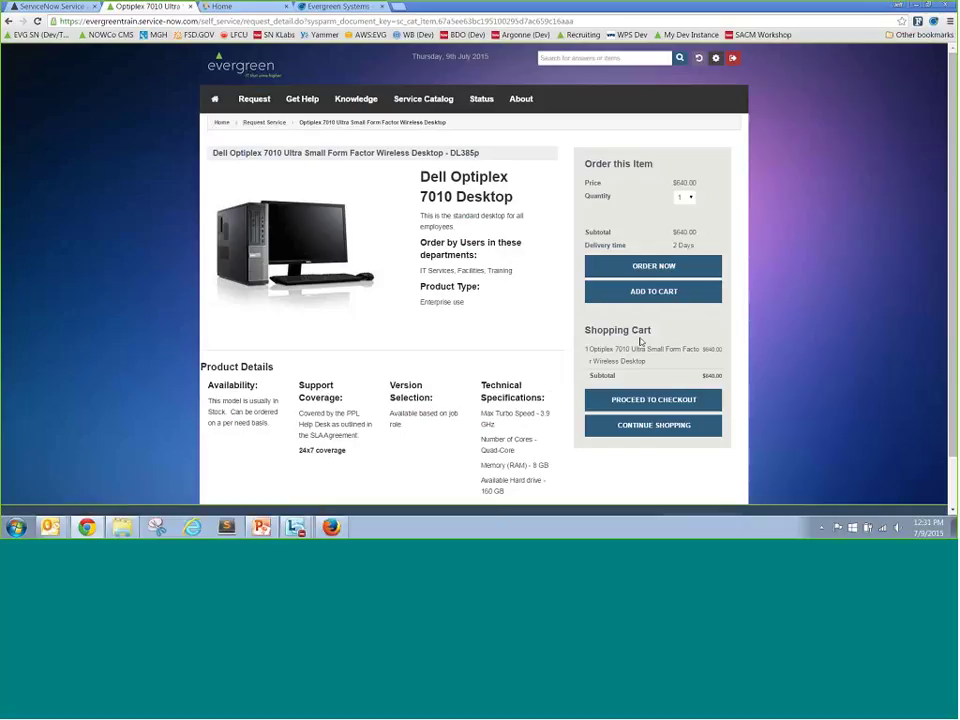
Step: Check out and place the cart order with the business reason "Testing", and open the portal's notifications
left_click(654, 400)
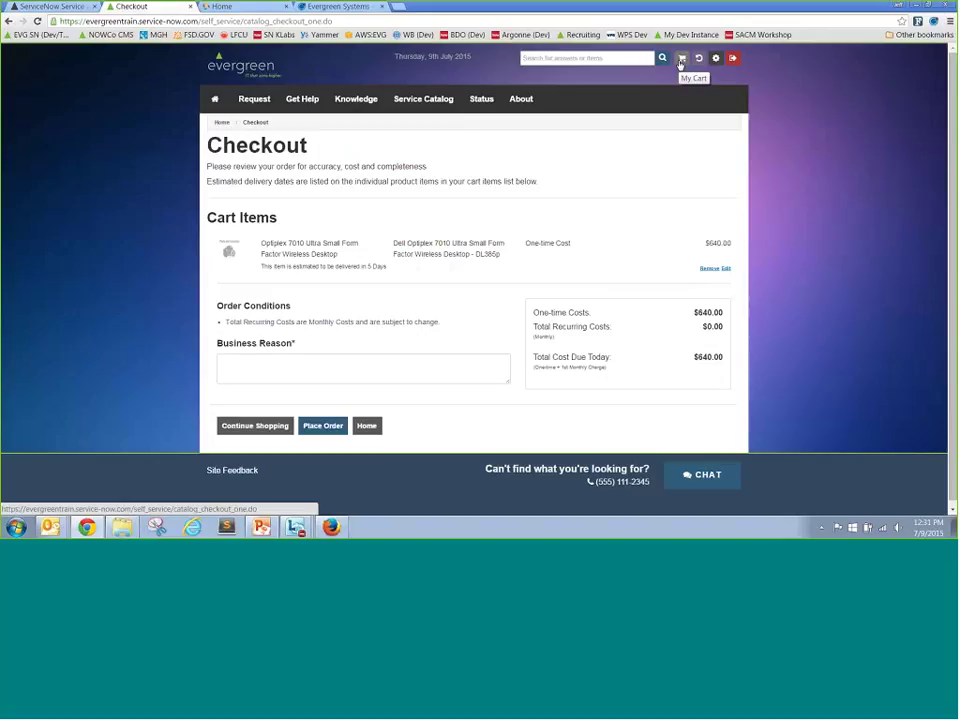
left_click(336, 381)
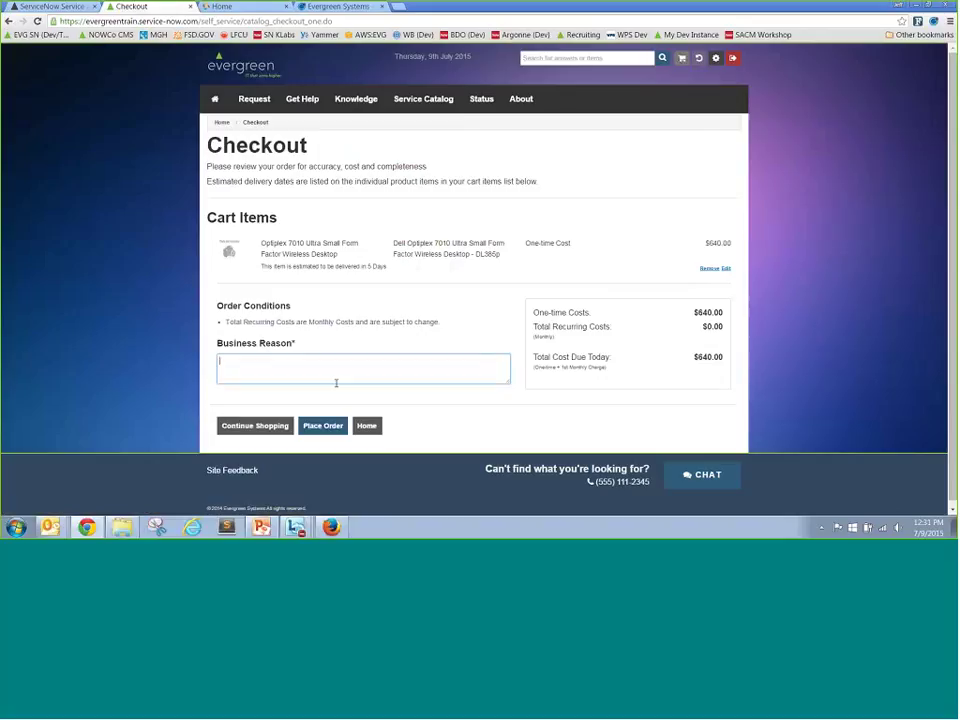
type("Testing")
left_click(322, 425)
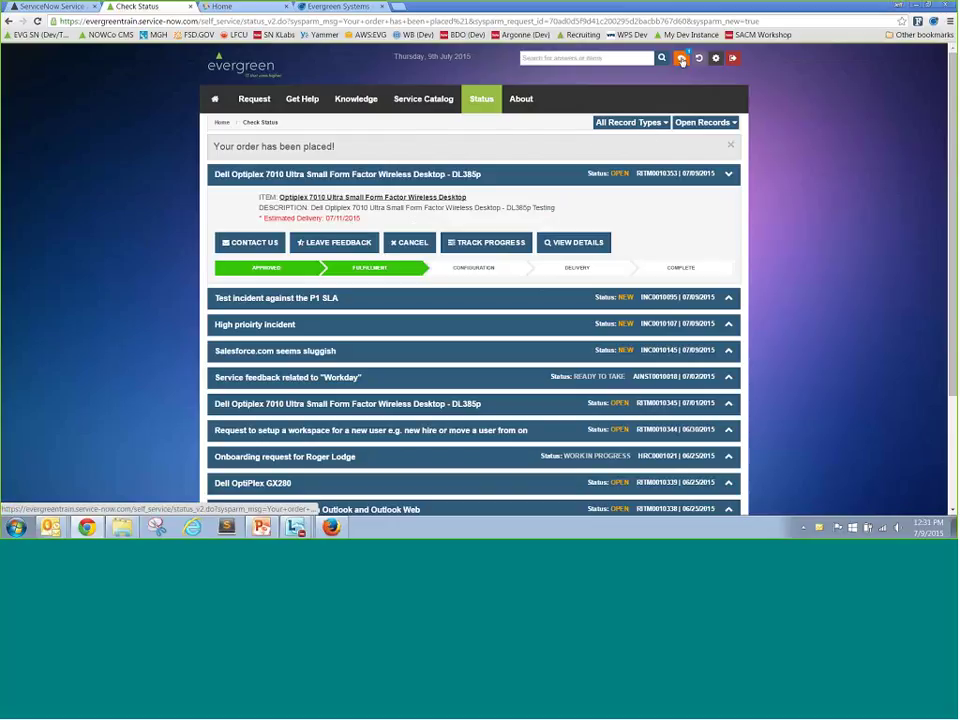
left_click(680, 58)
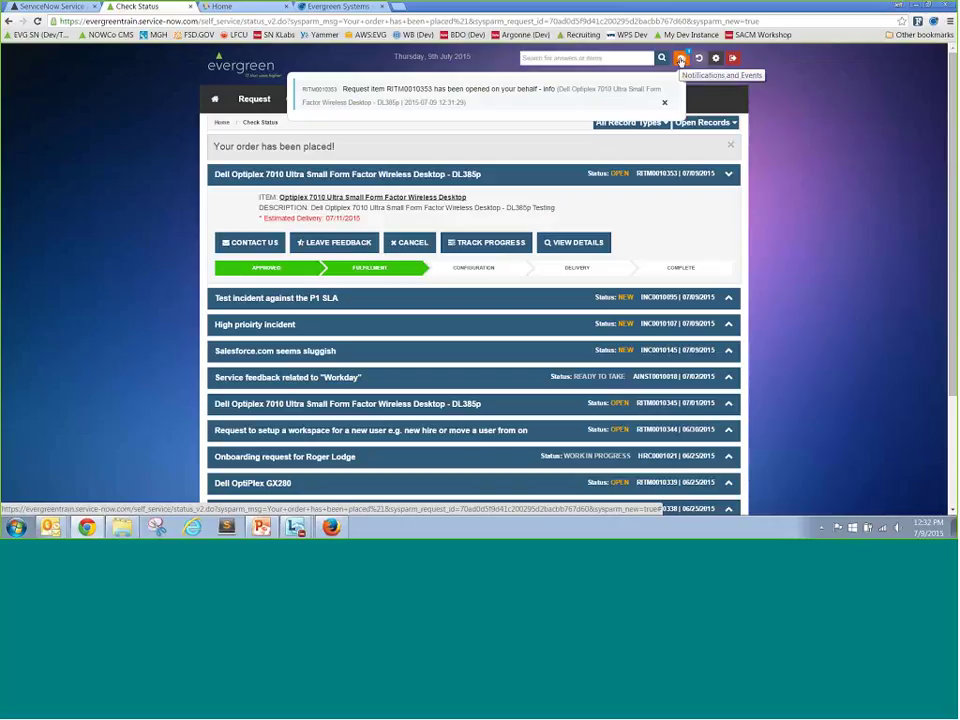
Step: Close the notifications and open the Request Access to Salesforce.com item from the Business Solutions request category
left_click(680, 60)
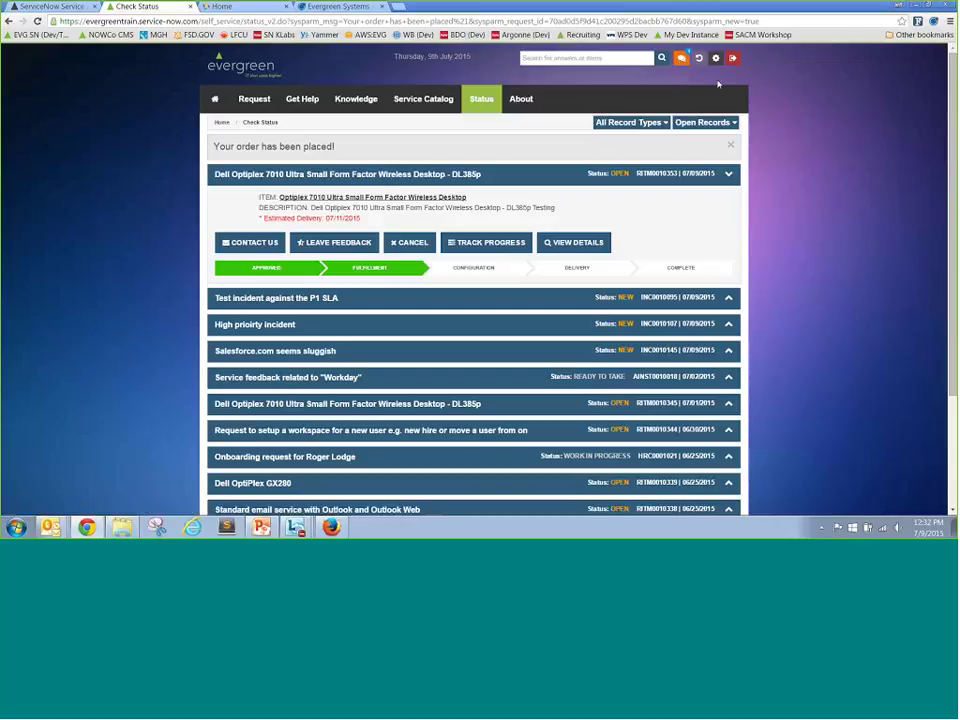
left_click(254, 98)
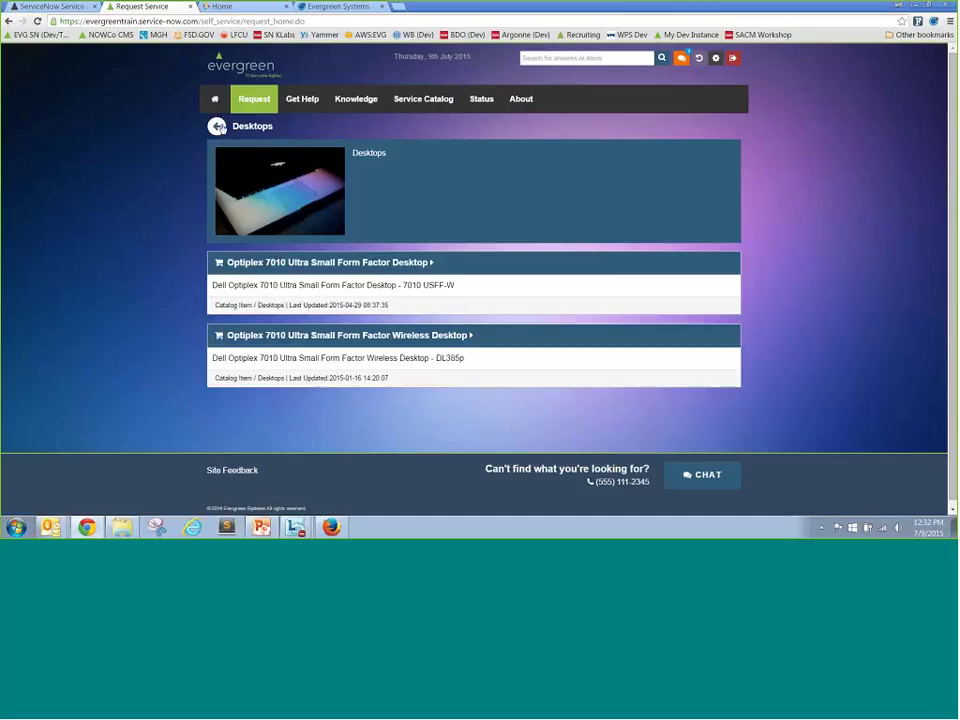
left_click(217, 126)
left_click(217, 126)
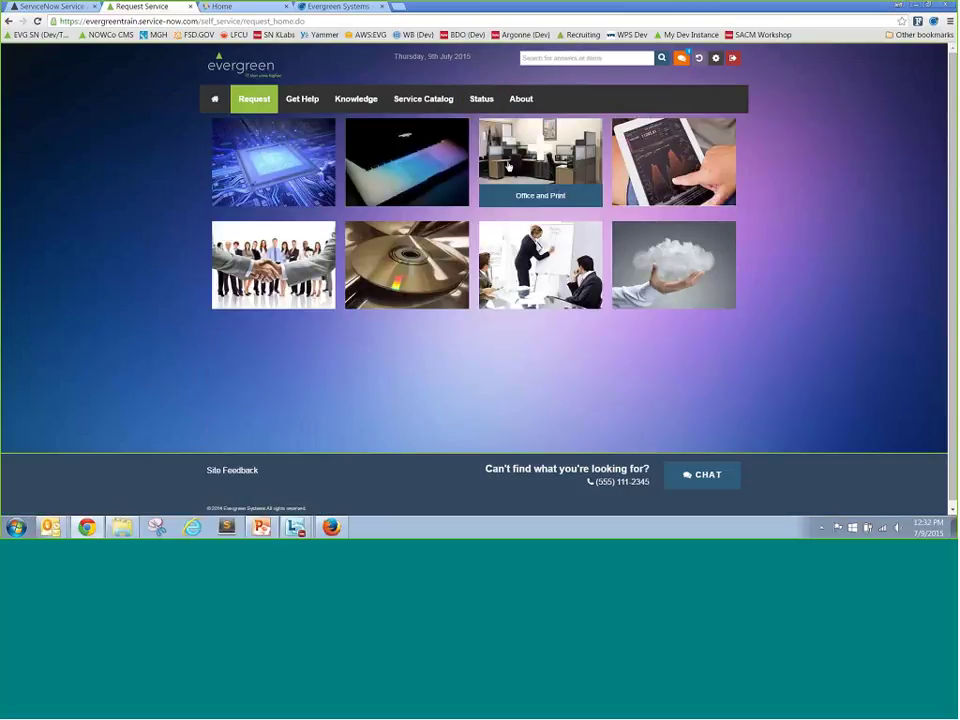
left_click(659, 187)
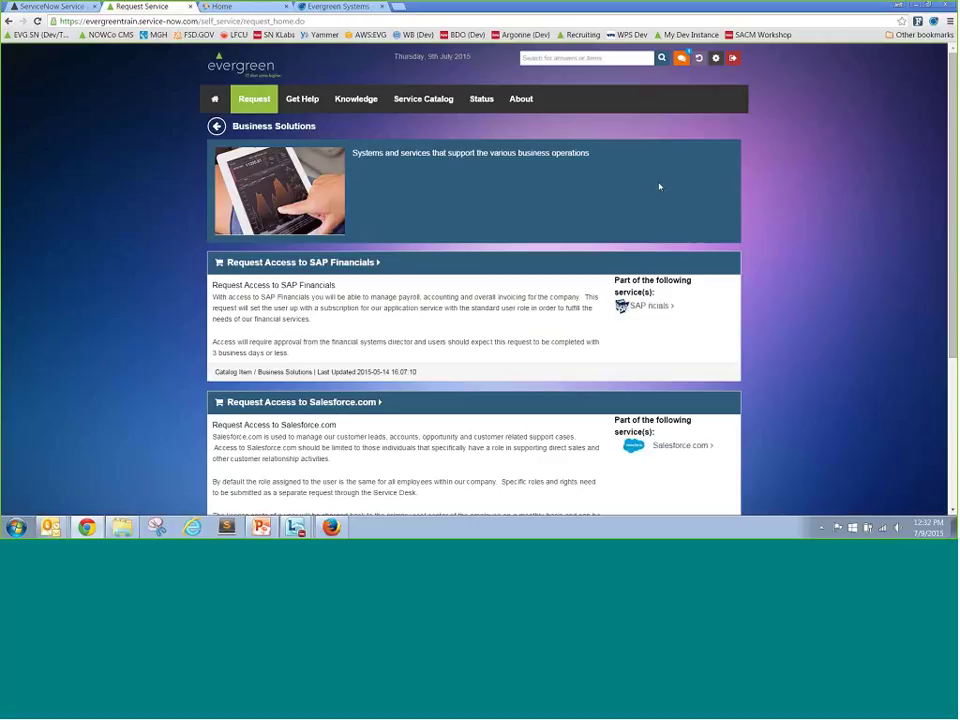
left_click(267, 413)
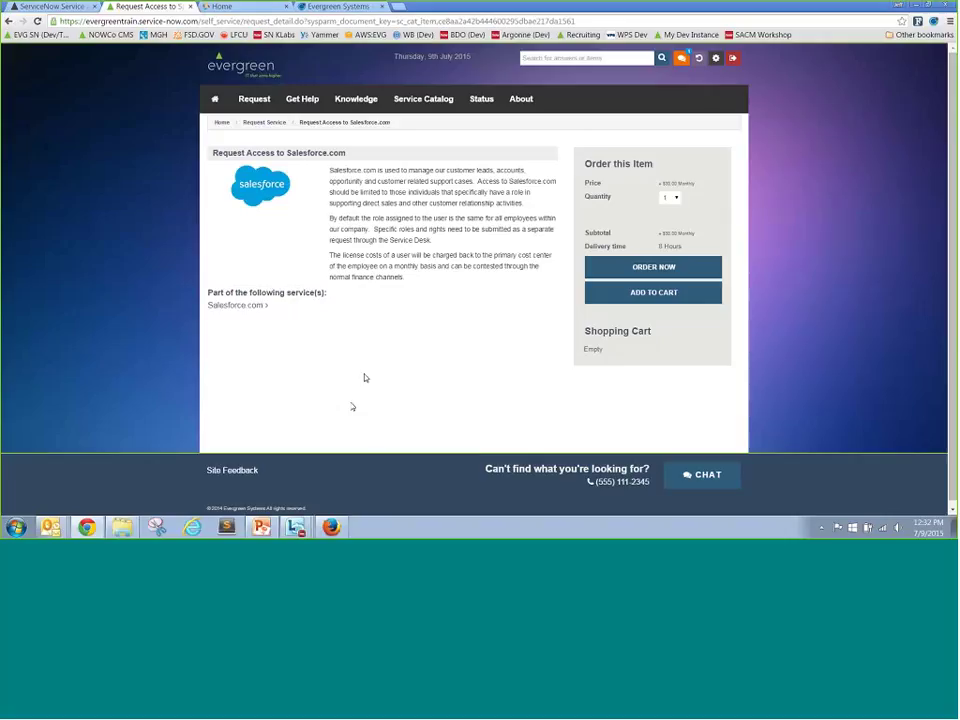
Step: Open the related Salesforce.com service and review its out-of-scope items, health status, feedback and reviews
left_click(226, 306)
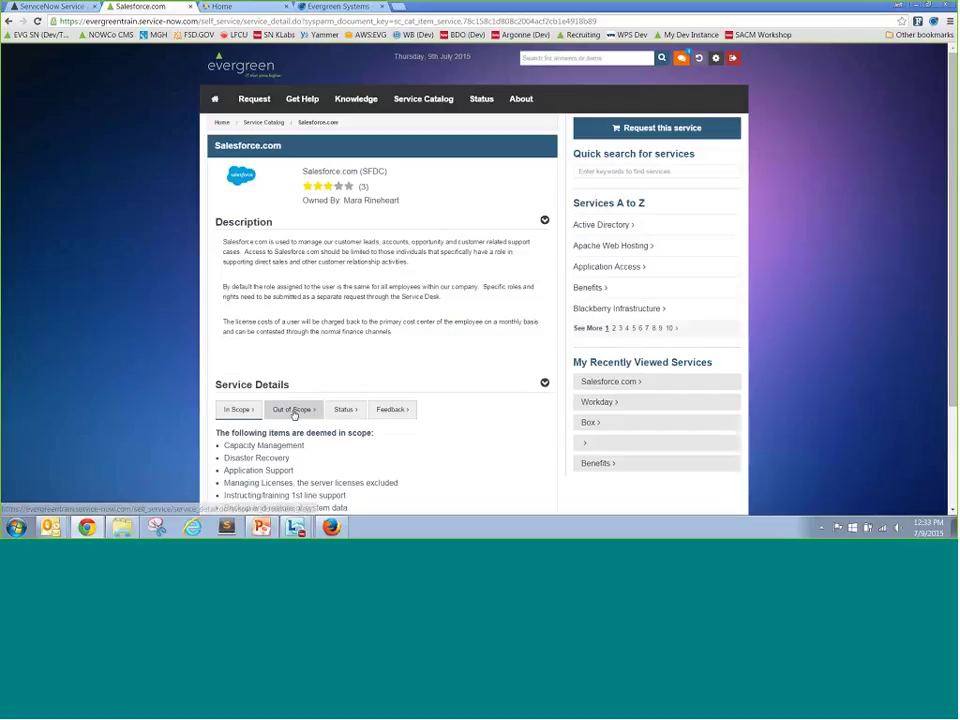
left_click(293, 409)
left_click(345, 409)
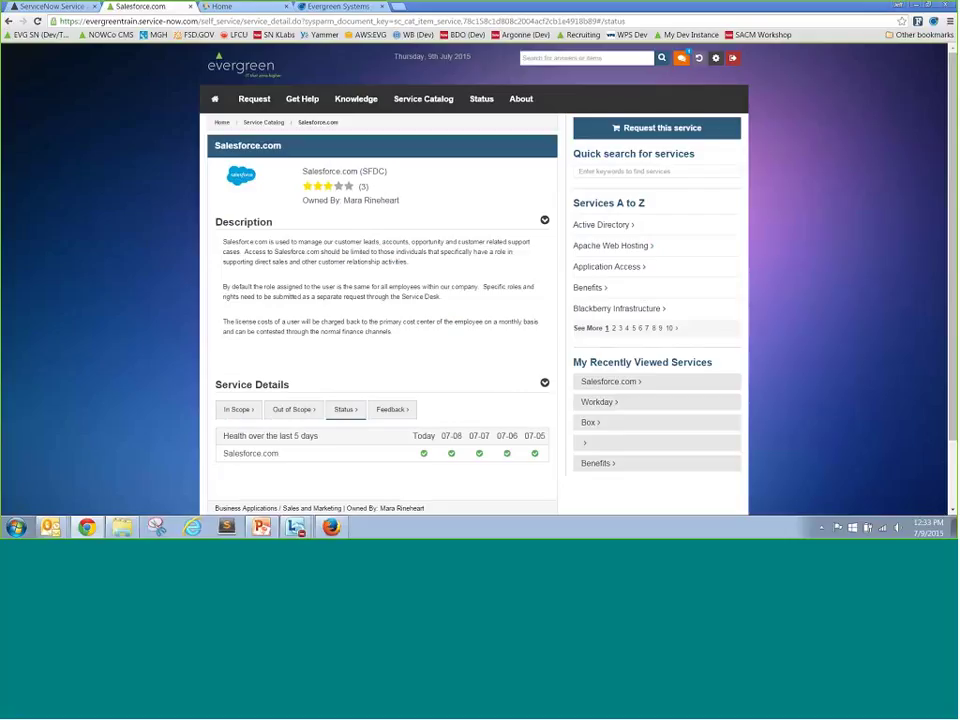
left_click(393, 411)
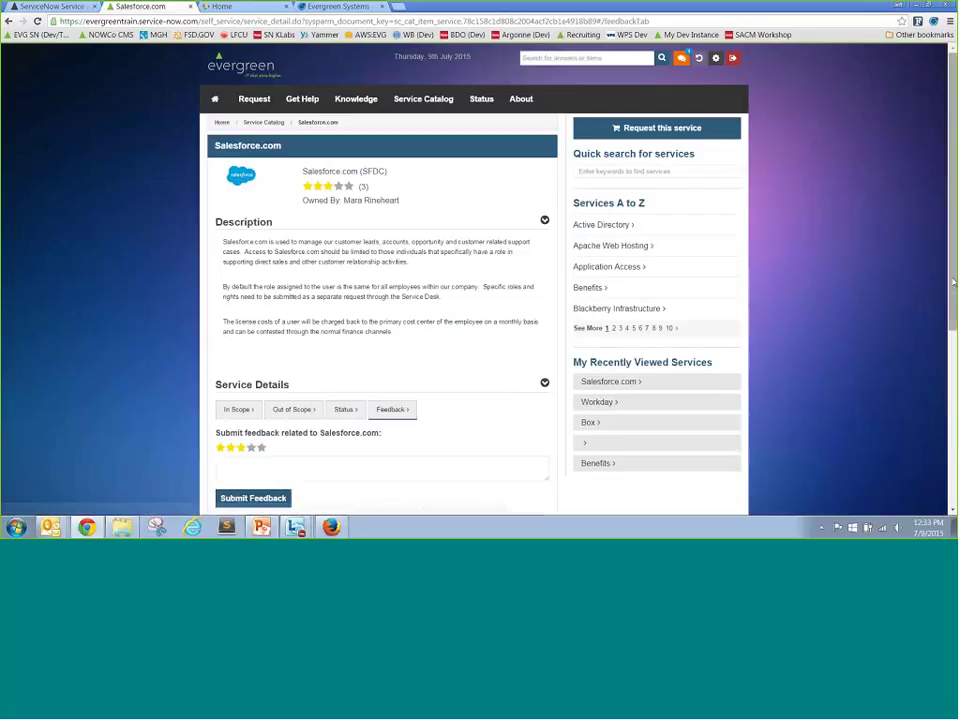
scroll(380, 300, "down", 2)
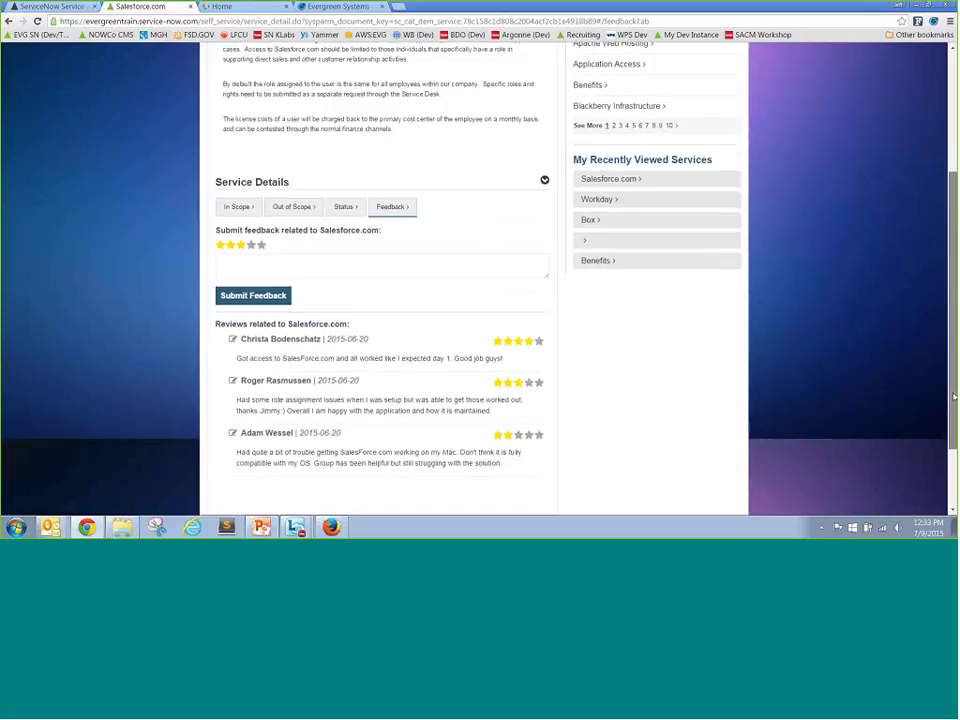
scroll(738, 185, "up", 3)
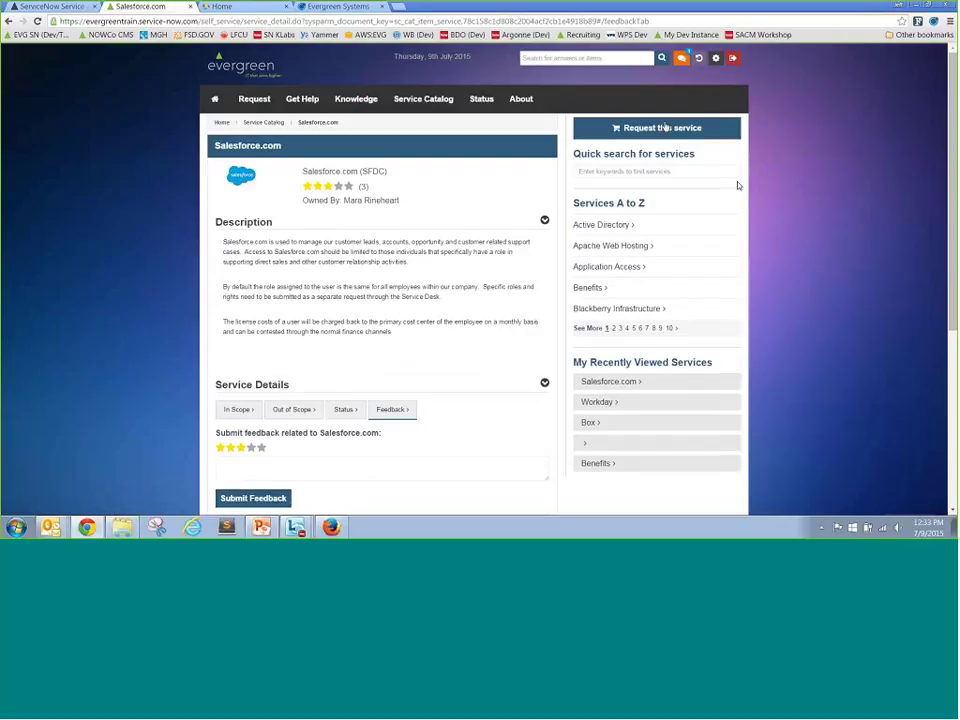
Step: Request the Salesforce.com service and place the order with the business reason "Need to communicate with customers"
left_click(665, 128)
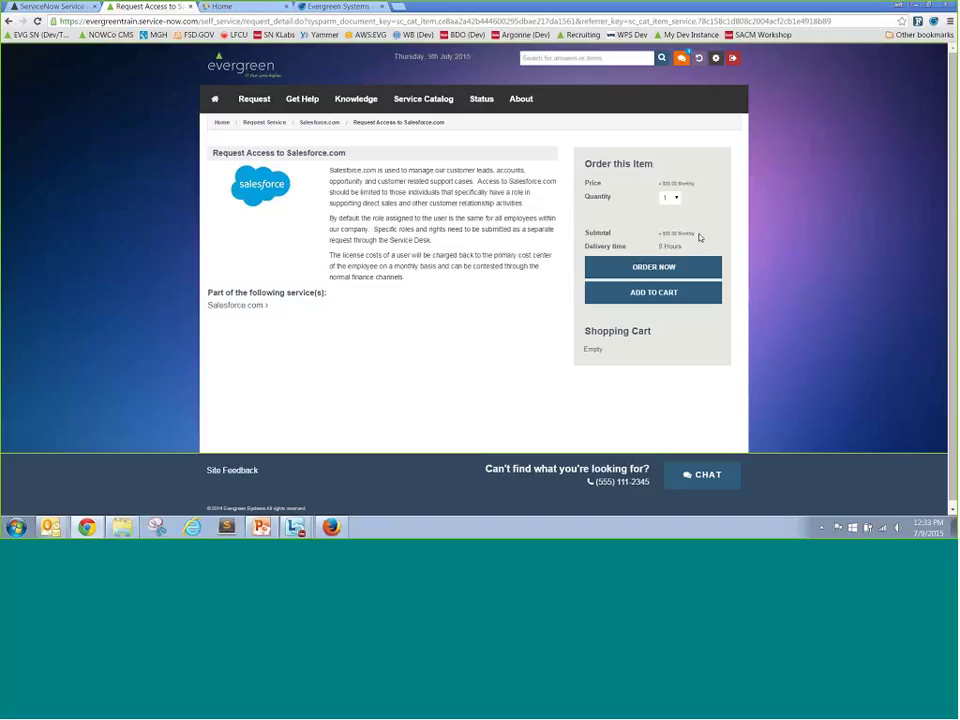
left_click(650, 268)
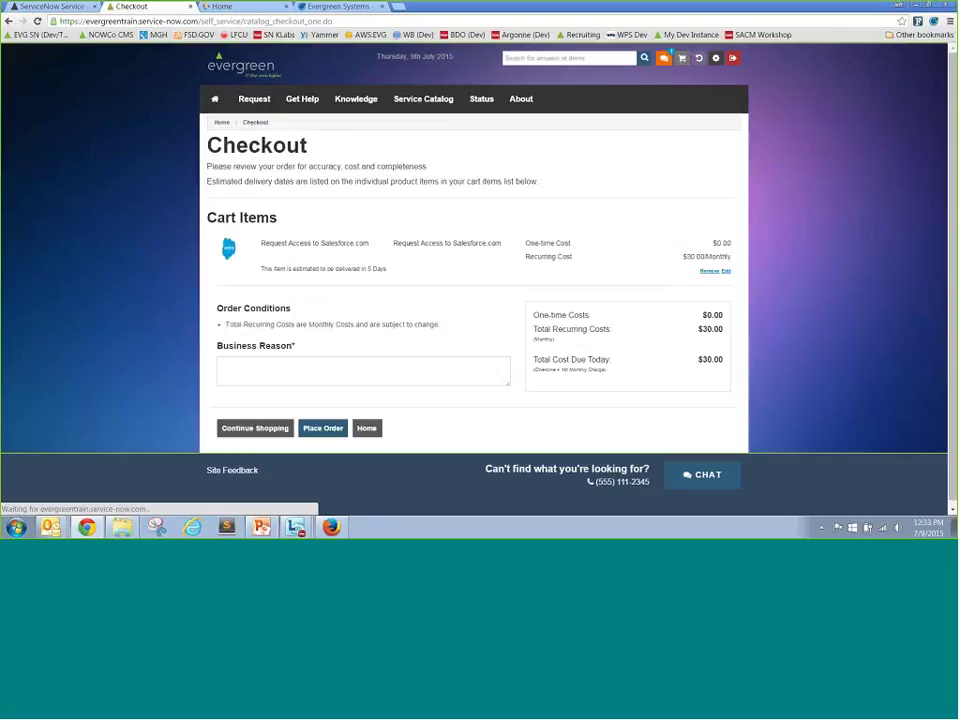
left_click(363, 363)
type("Need ")
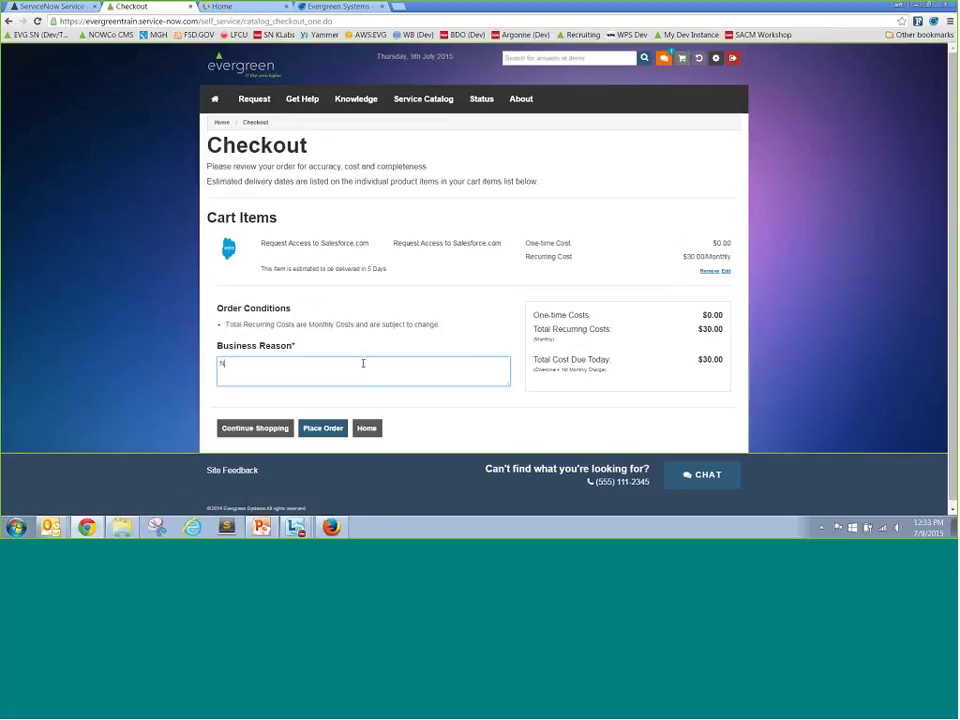
type("to communicate with customers")
left_click(323, 428)
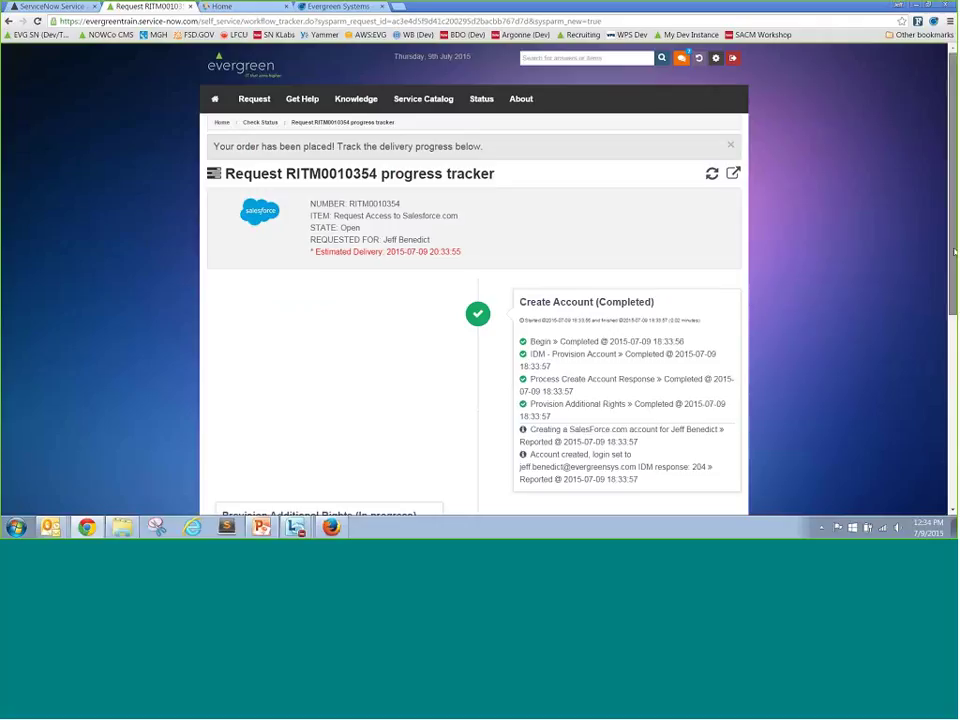
Step: Review the stages of the Salesforce.com access request in its progress tracker
scroll(392, 204, "down", 1)
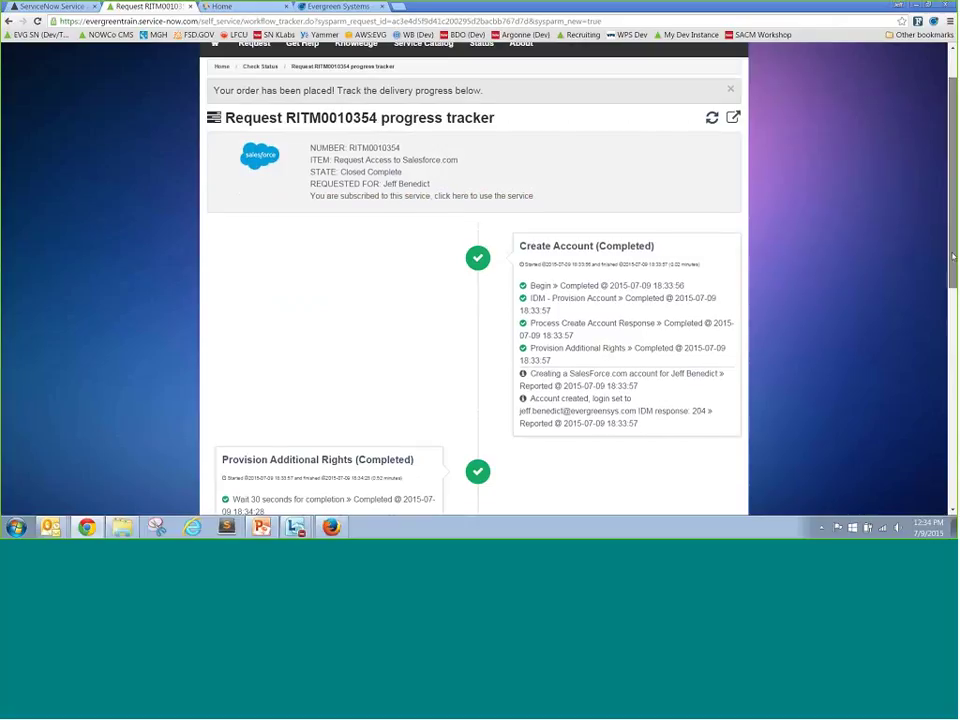
left_click_drag(954, 264, 950, 450)
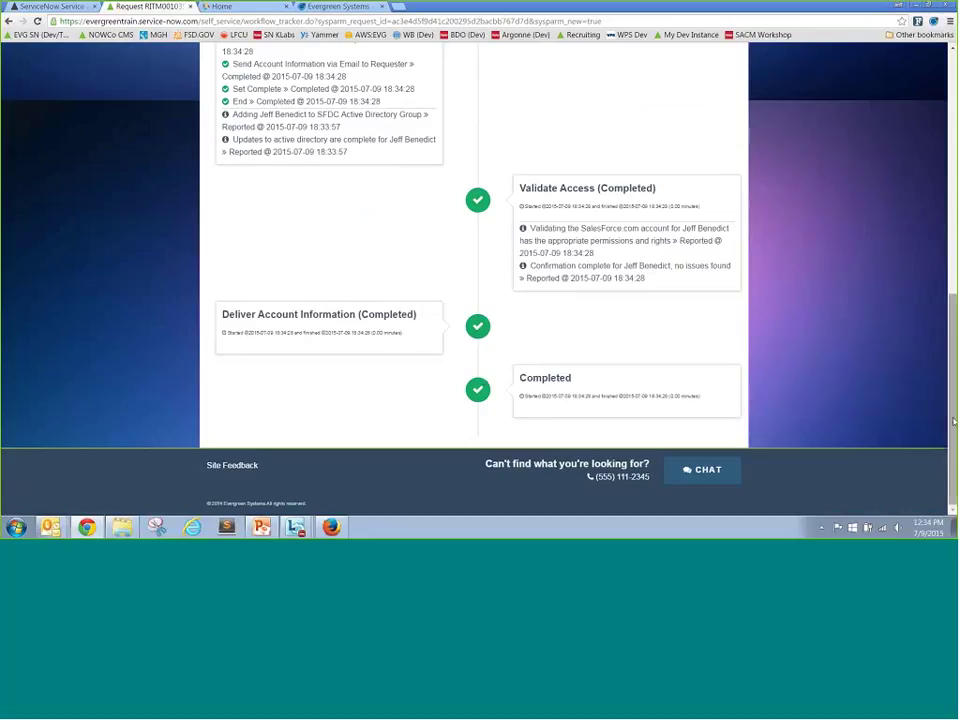
scroll(940, 355, "up", 7)
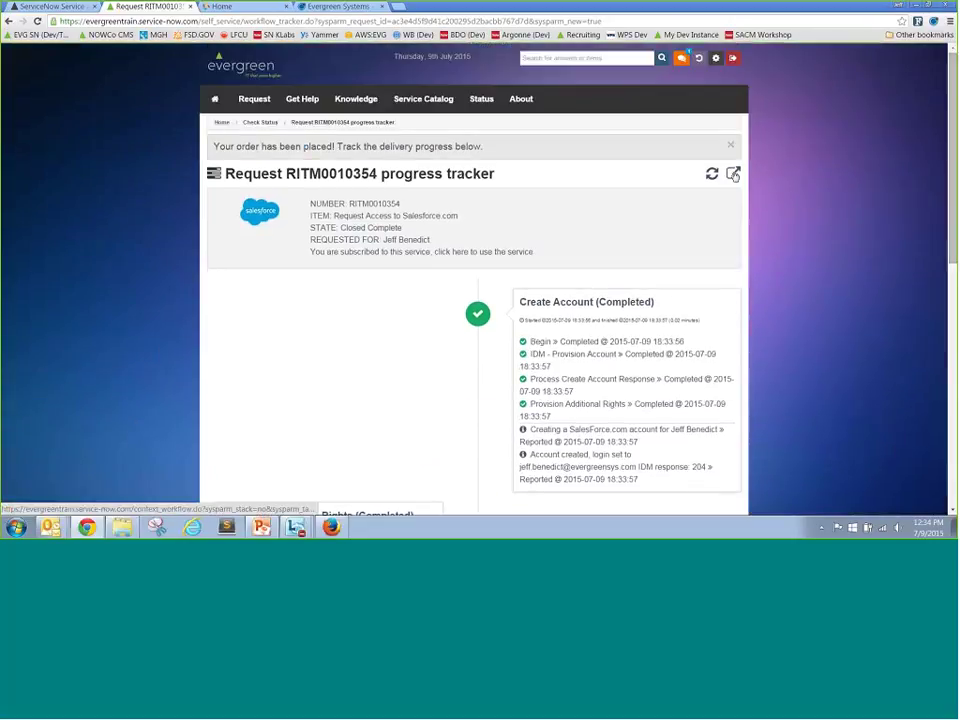
Step: Open the access request's workflow diagram and examine its IDM - Provision Account subflow
left_click(734, 175)
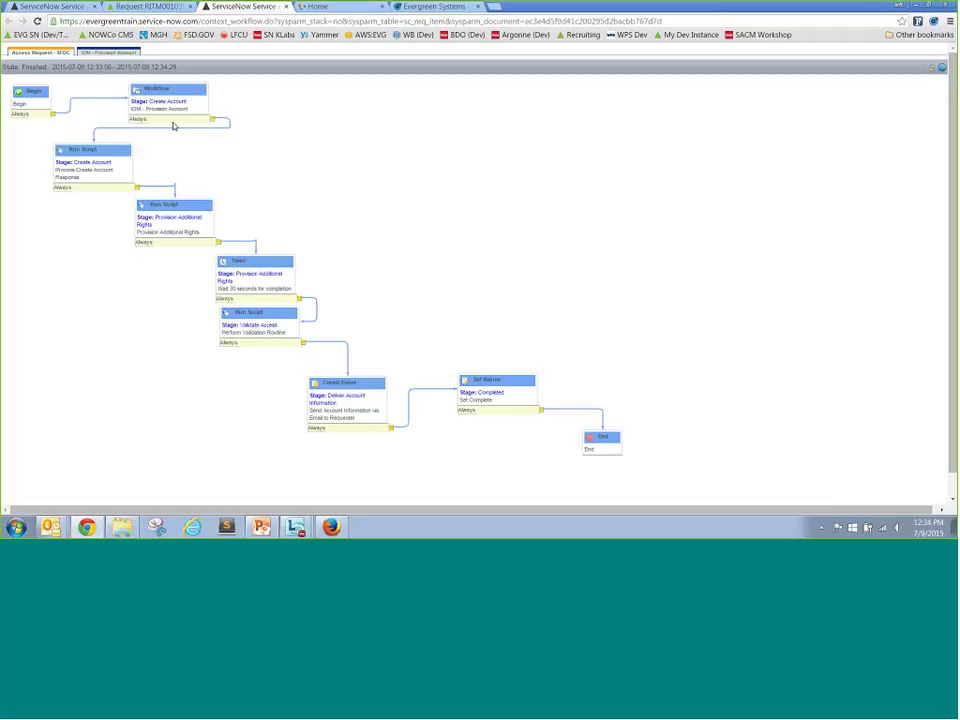
left_click(123, 54)
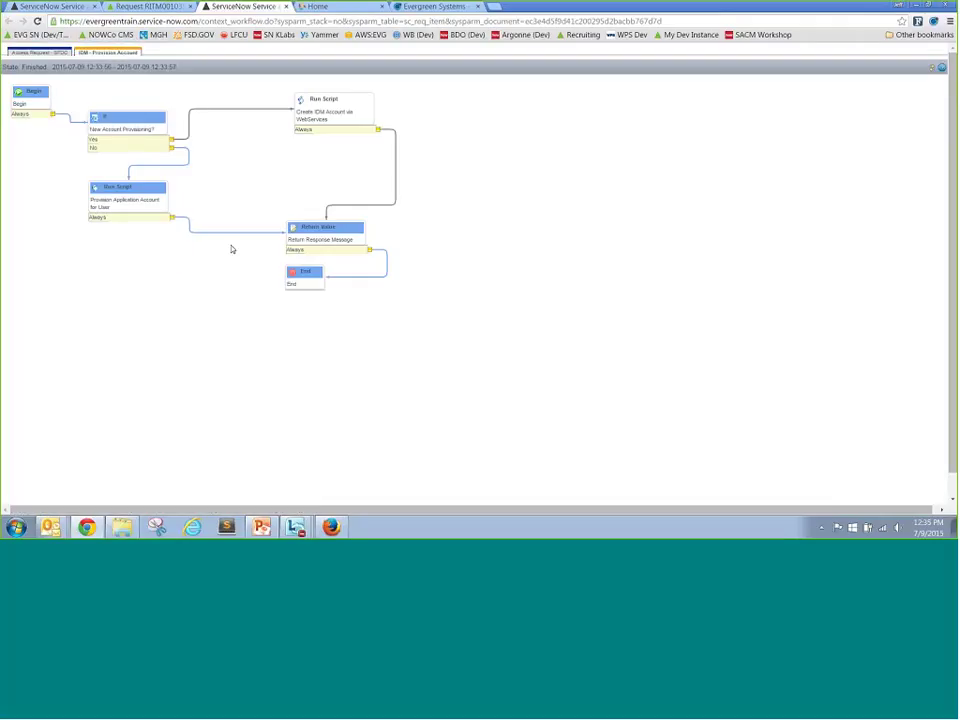
left_click(57, 55)
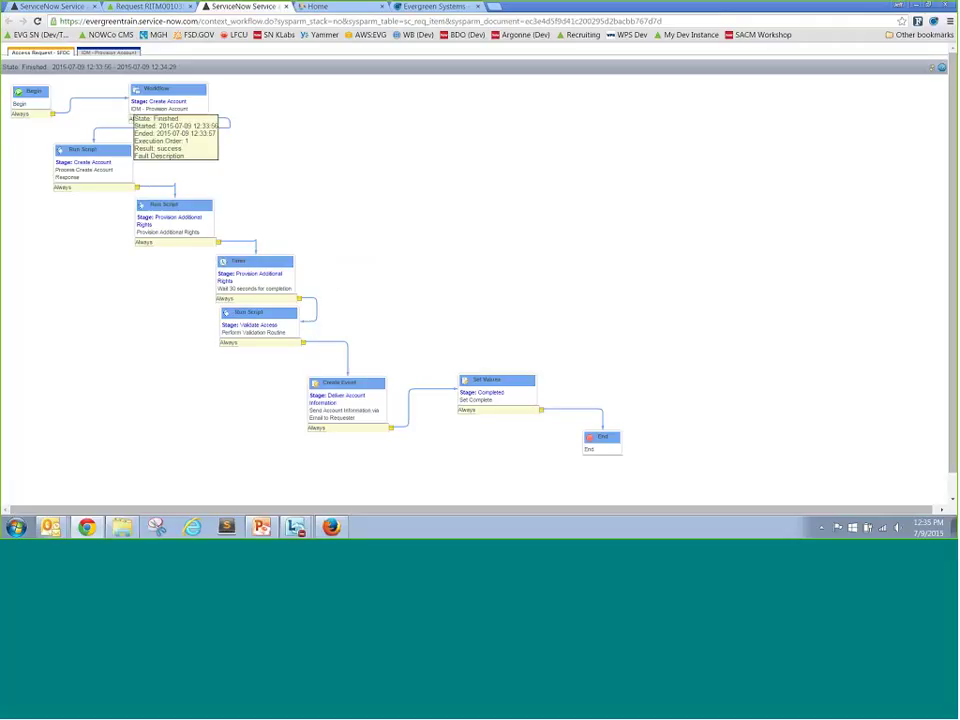
Step: Launch the subscribed Salesforce service from the request's progress tracker, view its home page and return to the tracker
left_click(148, 8)
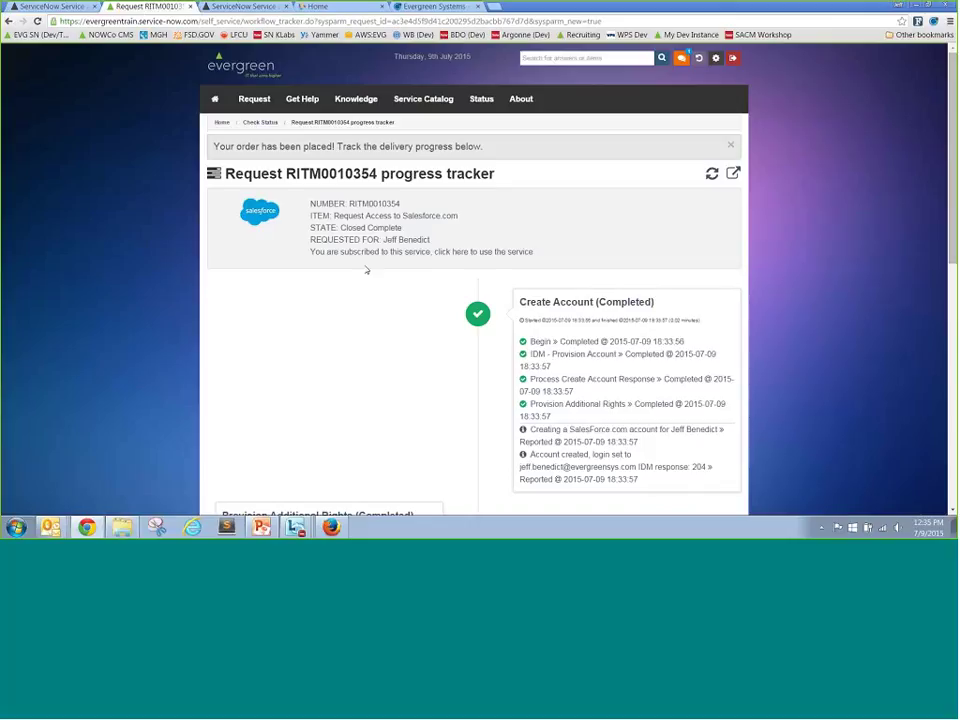
left_click(458, 256)
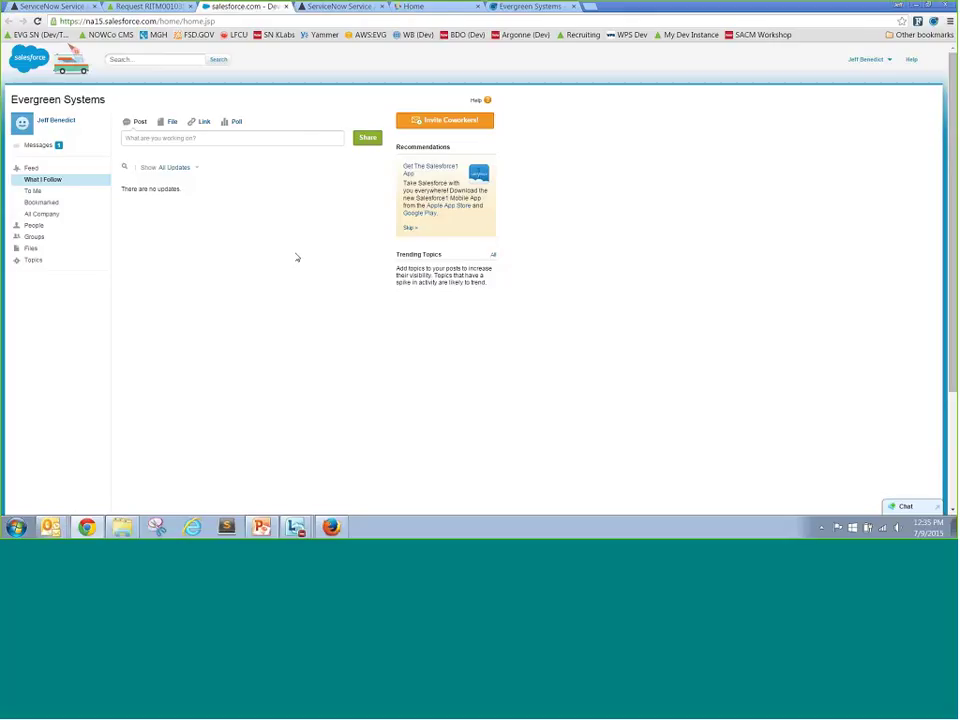
left_click(155, 7)
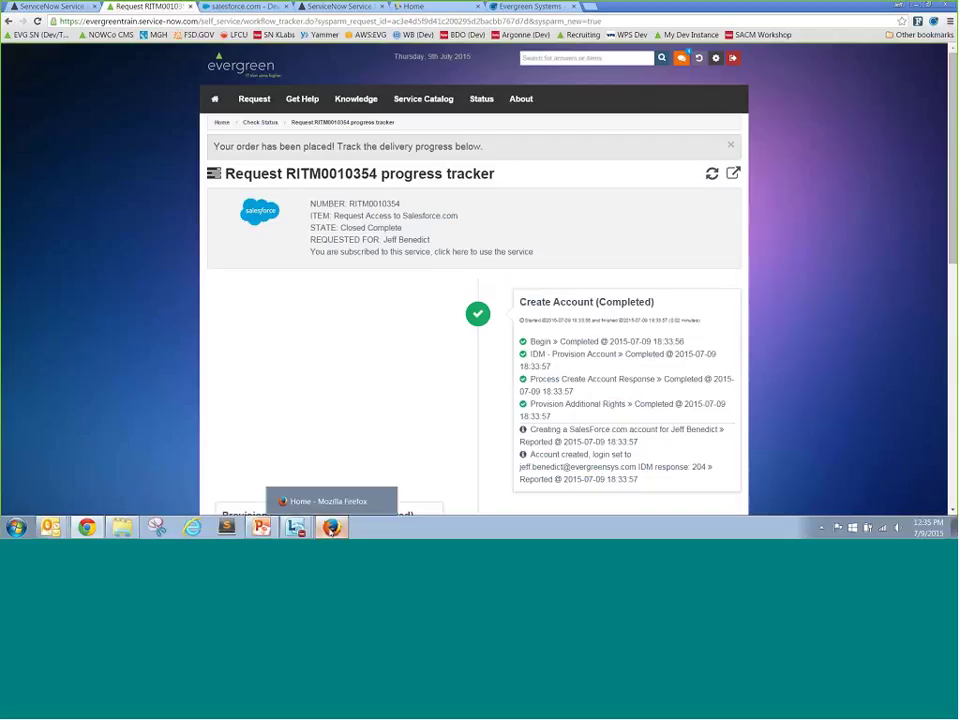
Step: Switch to Firefox, filter the Service Catalog to Services I own, and open the management dashboard for Salesforce.com
left_click(331, 527)
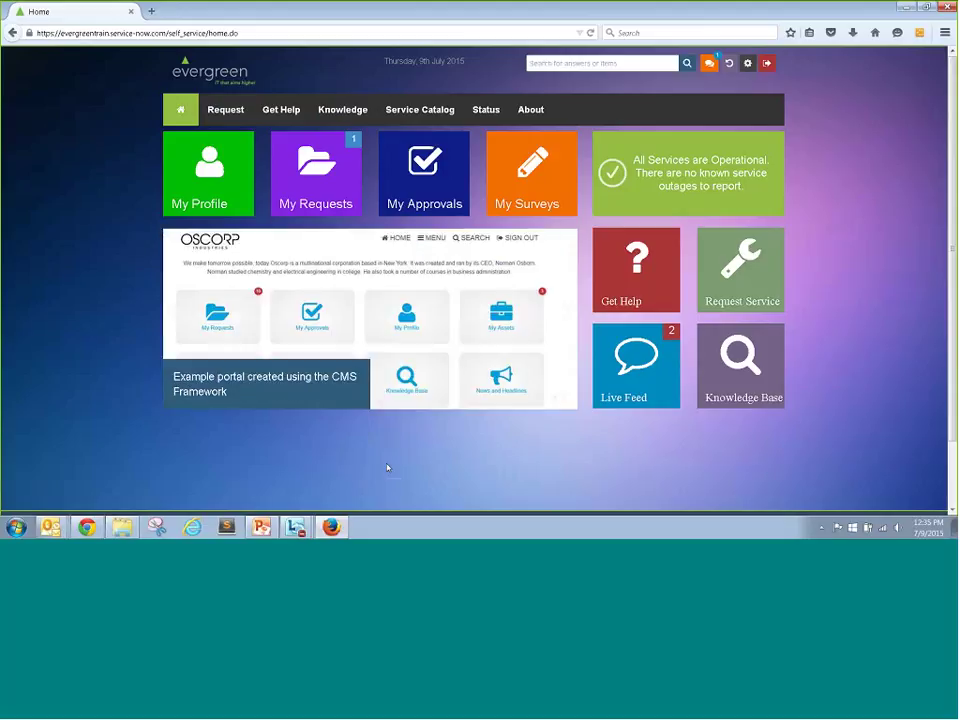
left_click(424, 114)
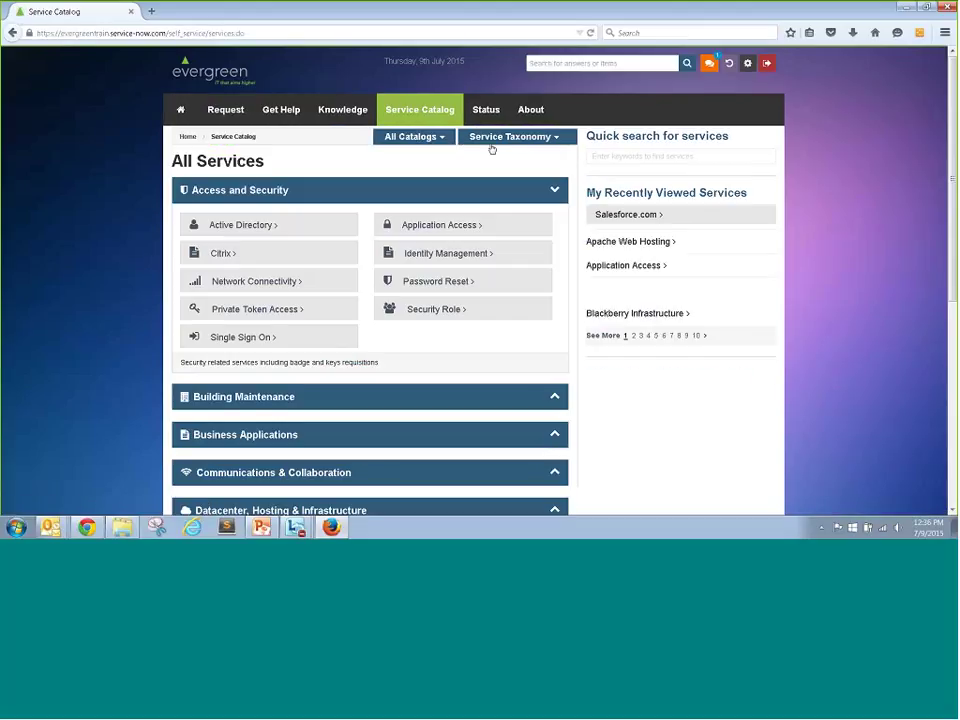
left_click(491, 137)
left_click(500, 209)
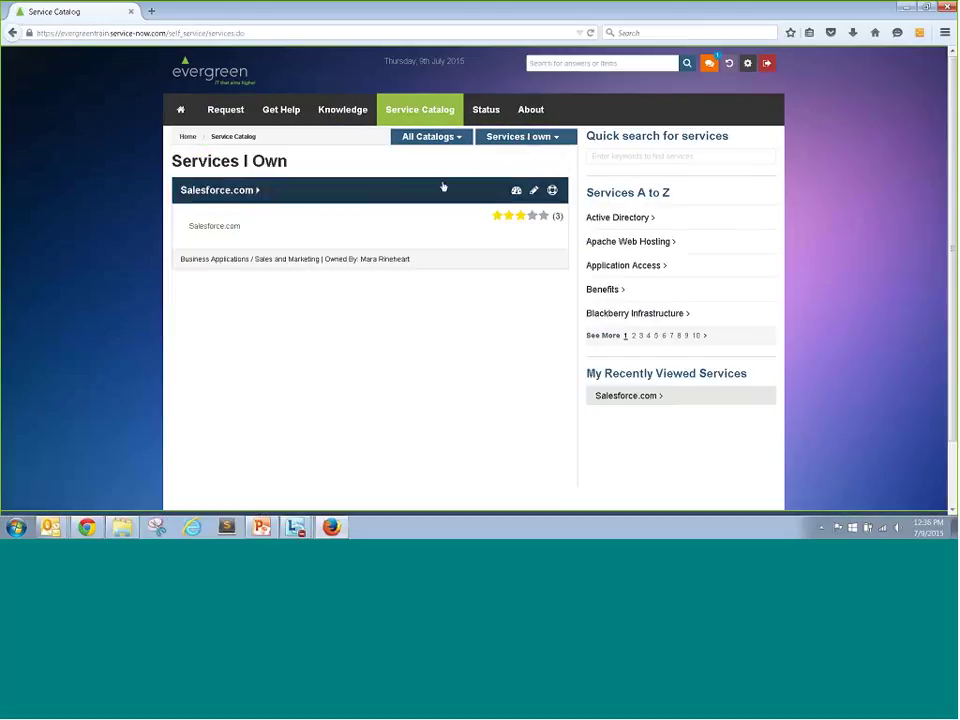
left_click(208, 197)
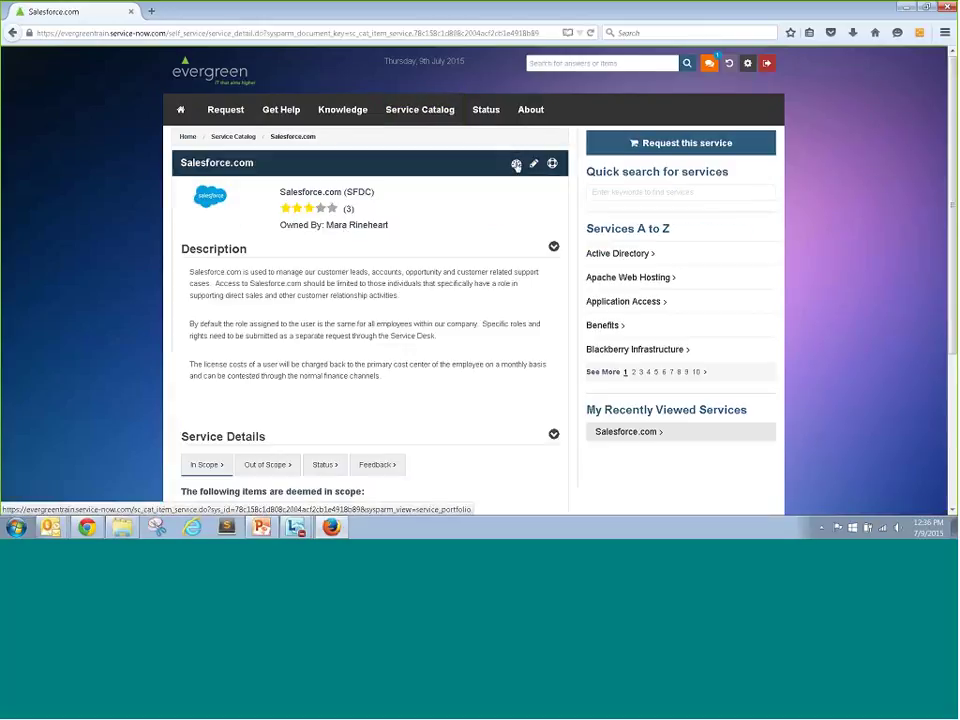
left_click(533, 165)
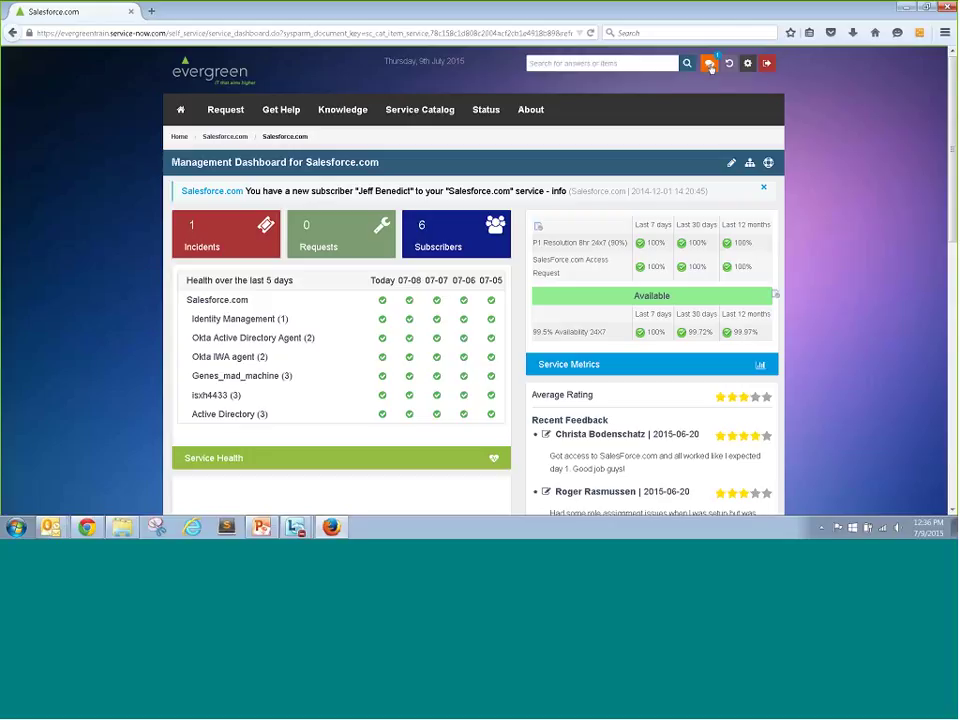
Step: Check the portal notifications and review the Salesforce.com subscriber list on the dashboard
left_click(709, 63)
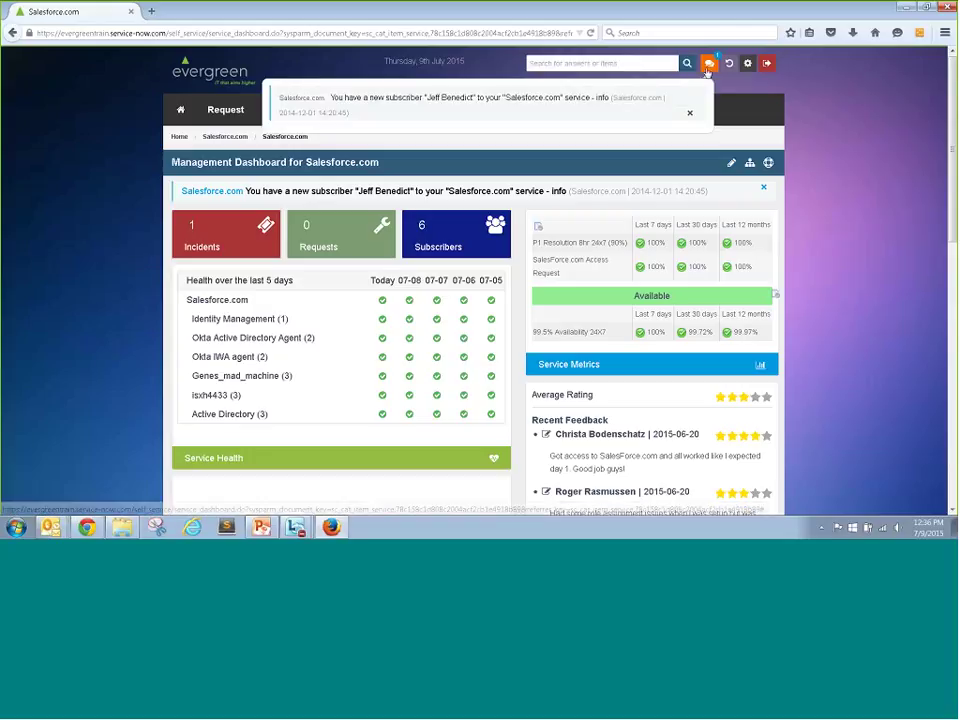
left_click(431, 231)
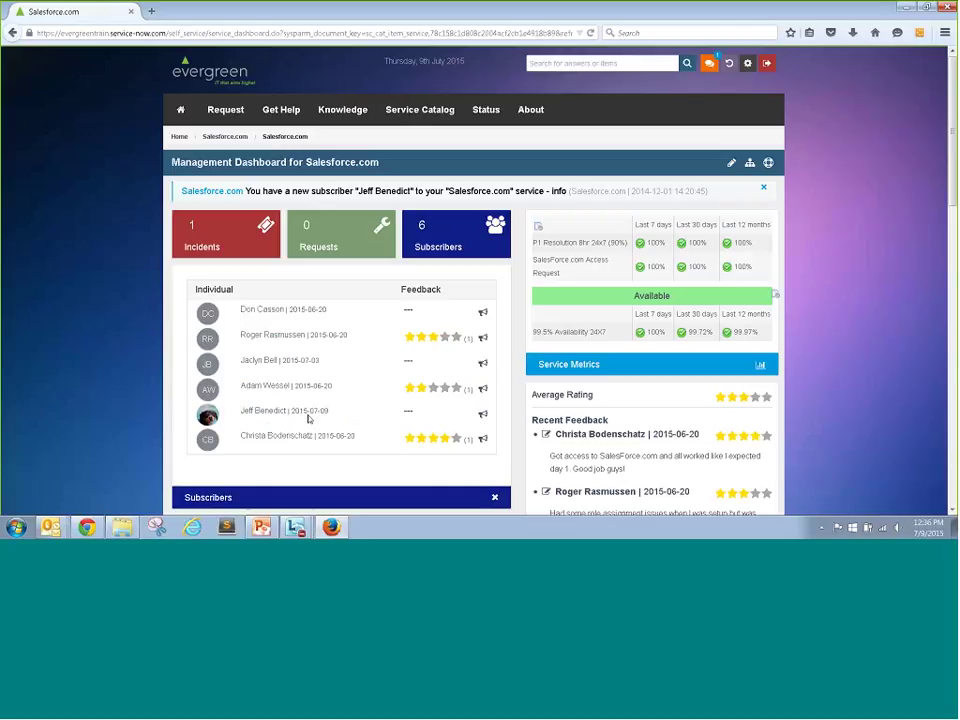
left_click(421, 241)
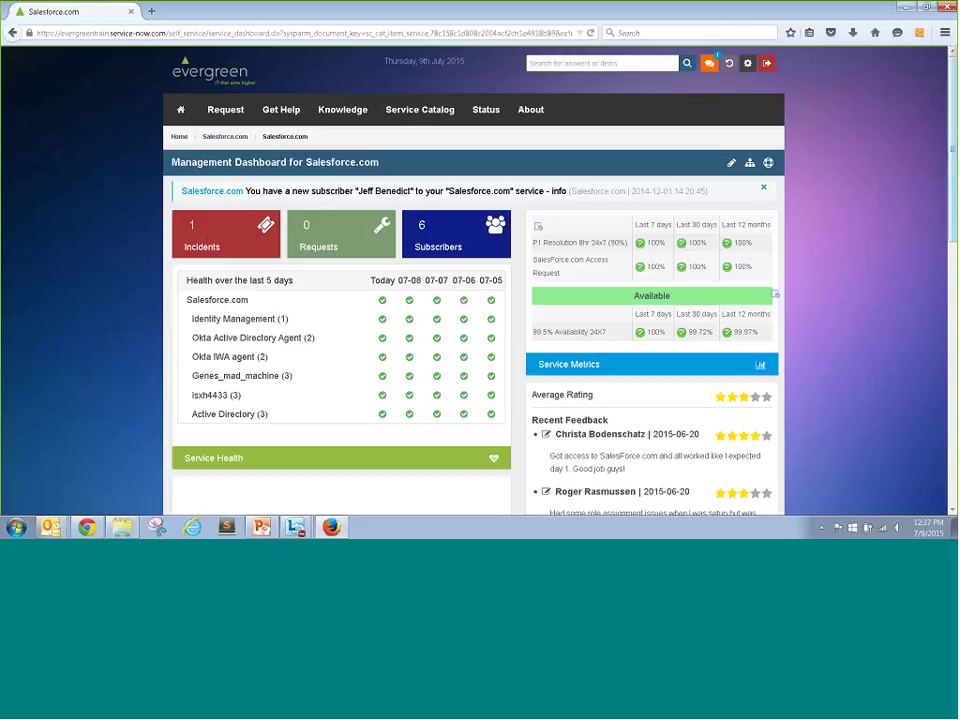
Step: Review the dashboard's request charts, service feedback and active incidents, and list all Salesforce.com requests
scroll(776, 294, "down", 5)
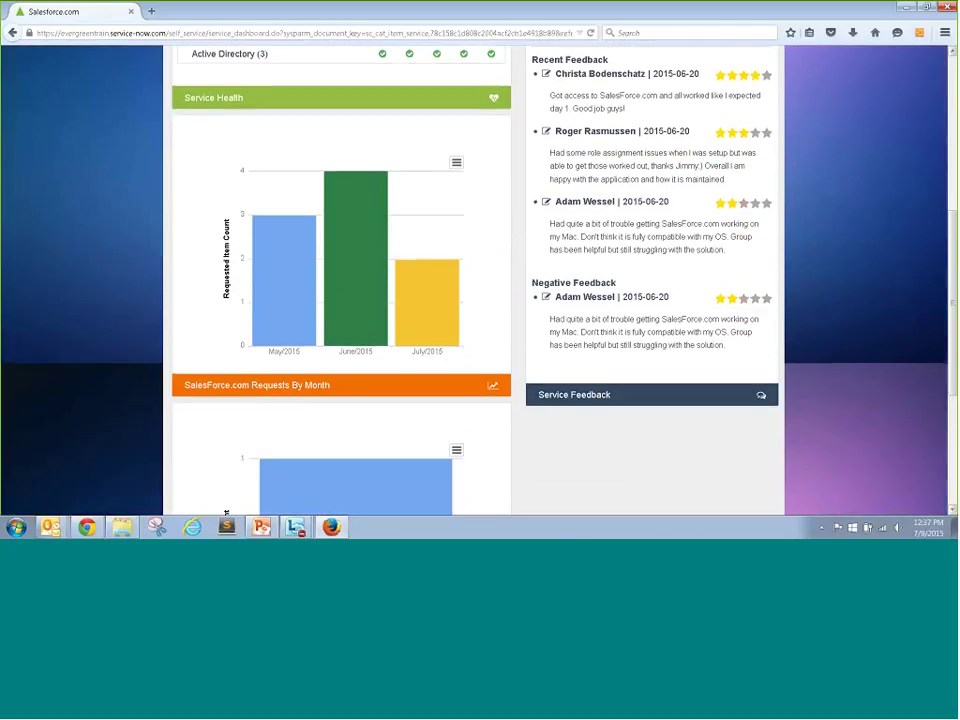
scroll(775, 252, "up", 6)
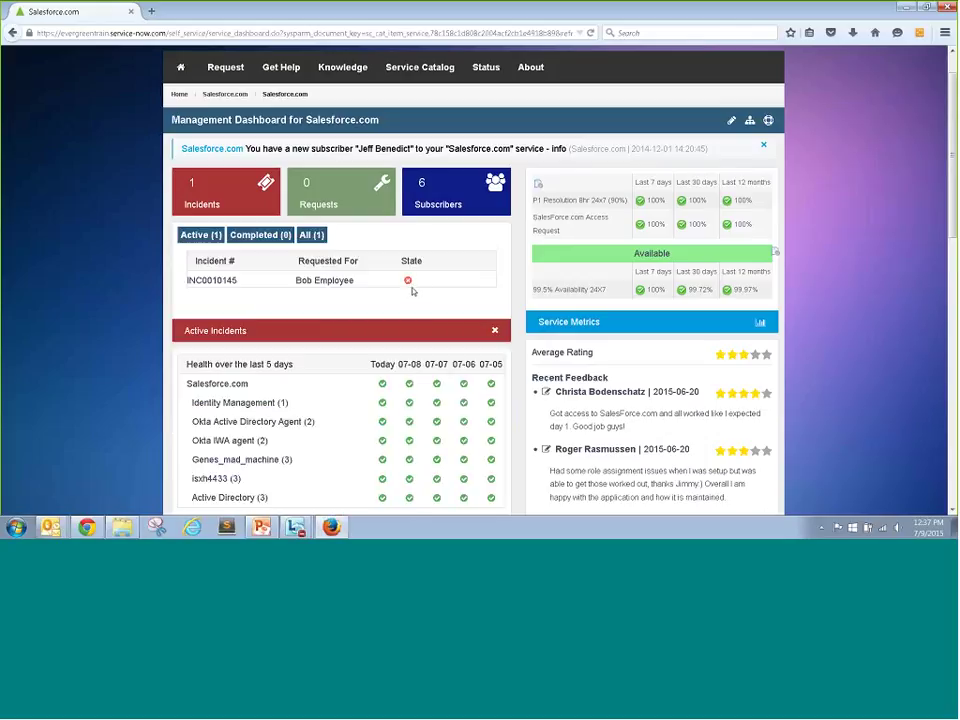
left_click(318, 205)
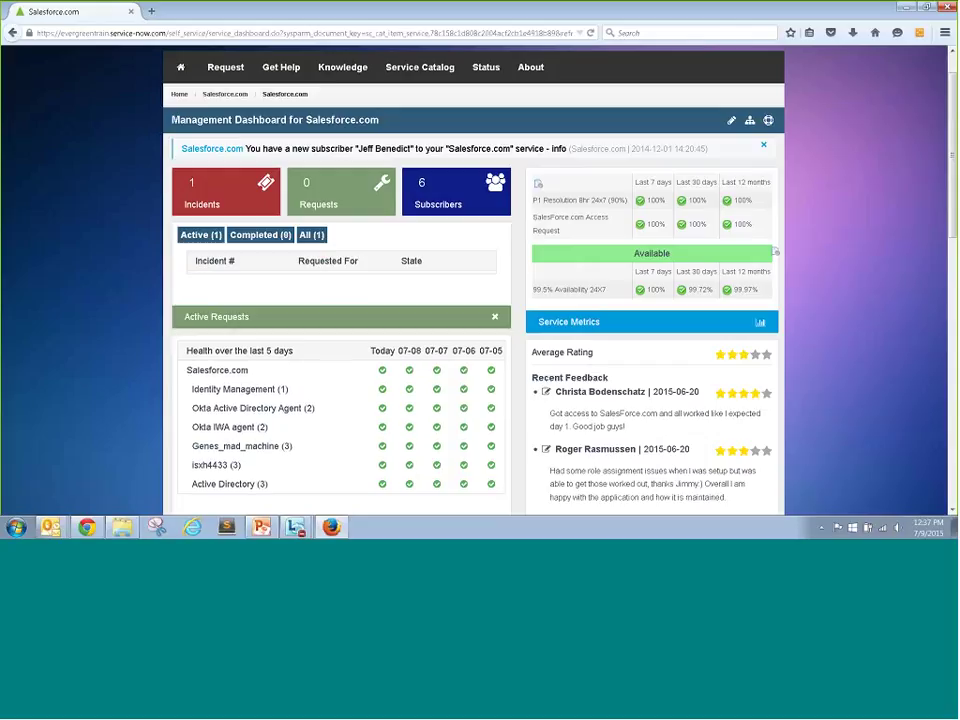
left_click(318, 232)
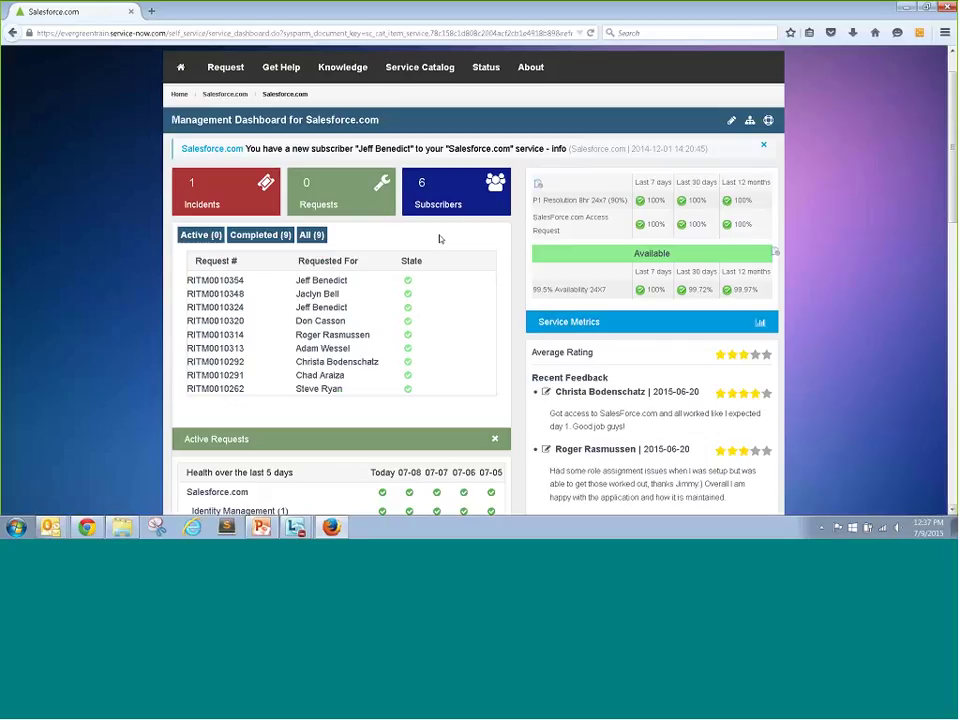
Step: List the Salesforce.com subscribers on the management dashboard and send a service feedback request to the newest subscriber
scroll(762, 327, "down", 5)
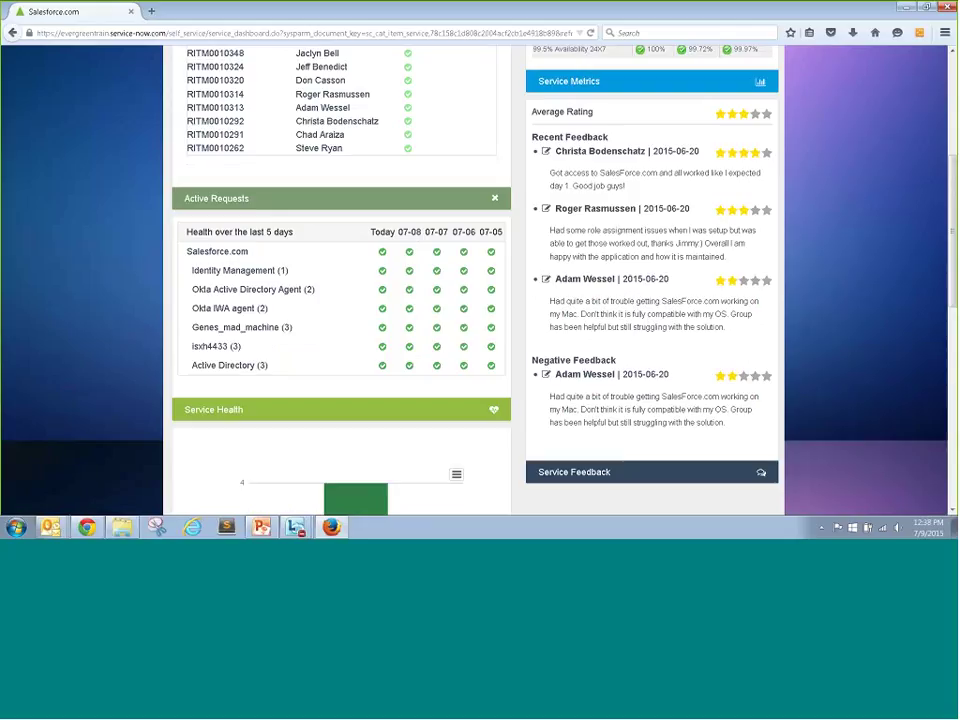
scroll(435, 141, "up", 4)
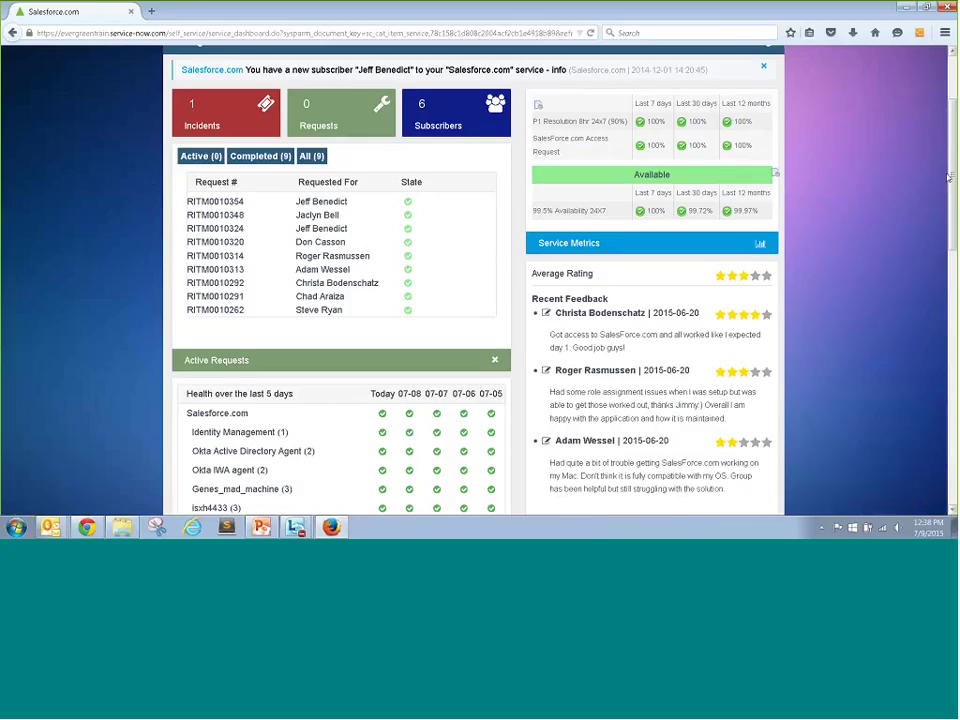
left_click(435, 141)
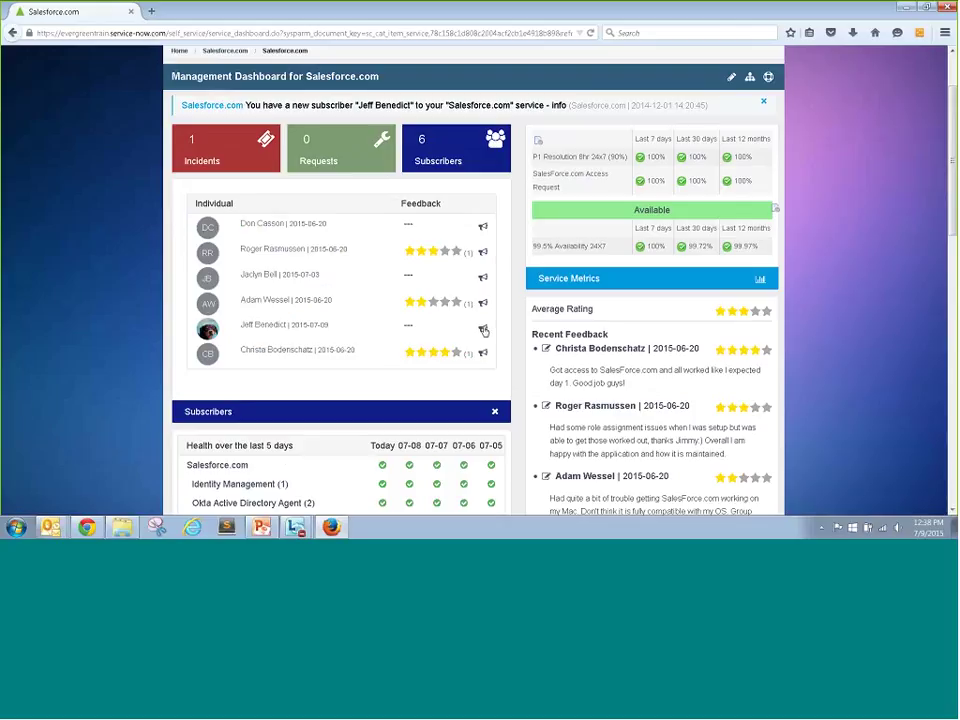
left_click(483, 330)
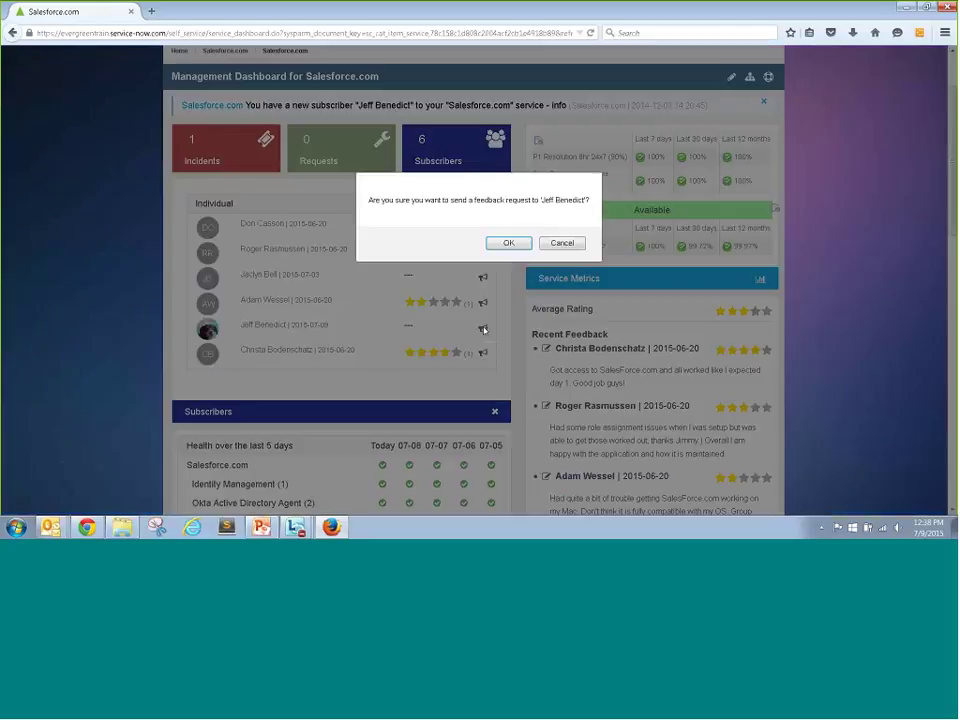
left_click(508, 244)
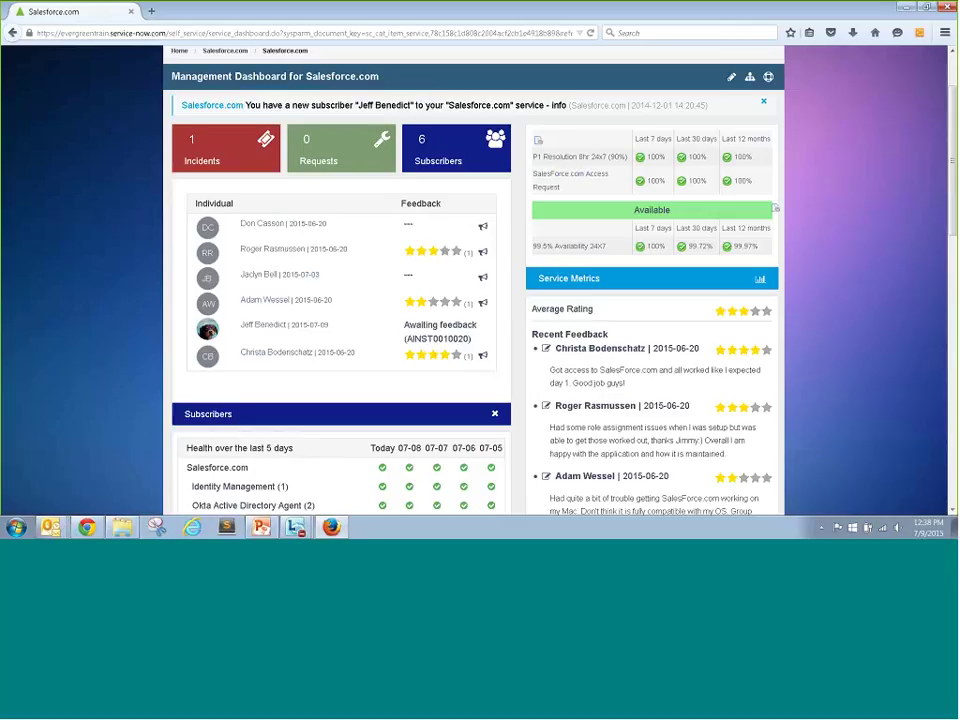
Step: Switch to Chrome and post the Salesforce.com feedback survey with four stars and the comment "Service is great so far, get access super quickly!!!"
key("alt+Tab")
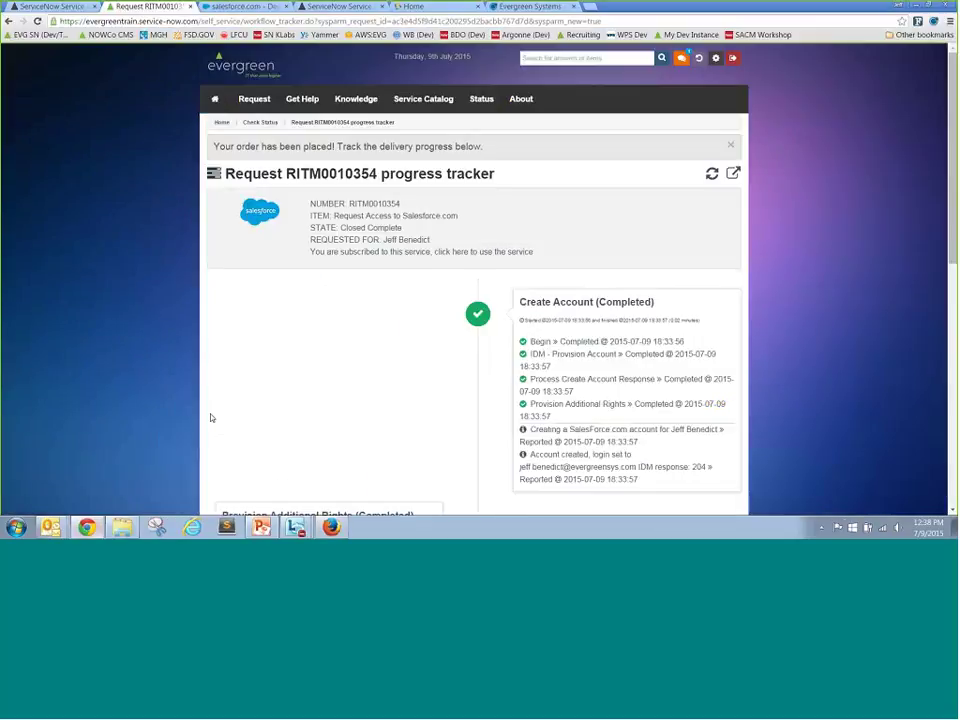
left_click(214, 99)
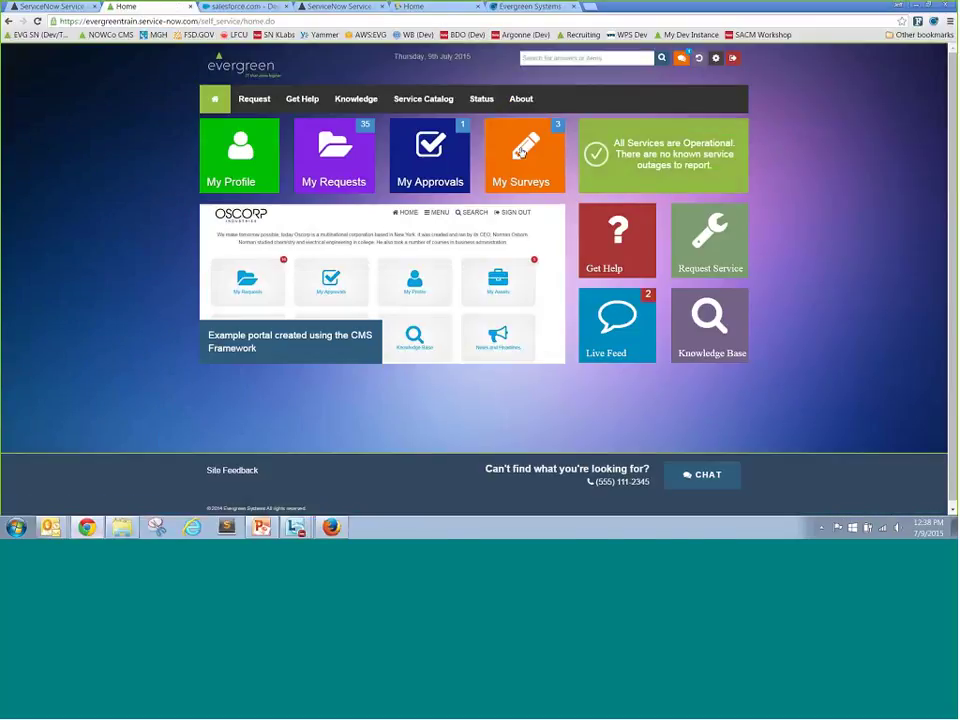
left_click(522, 153)
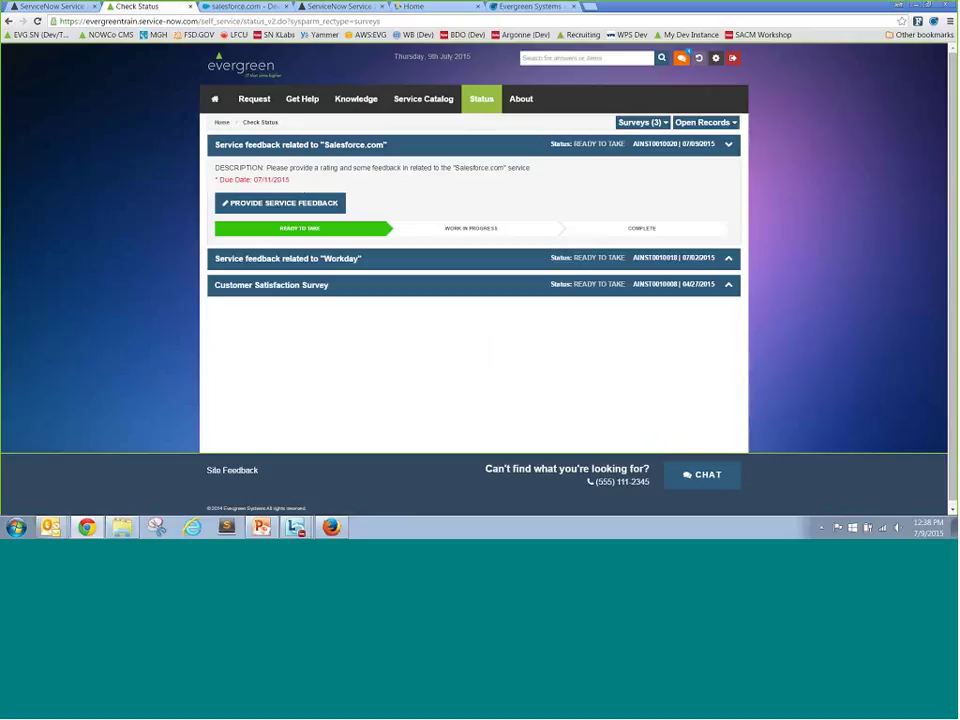
left_click(268, 204)
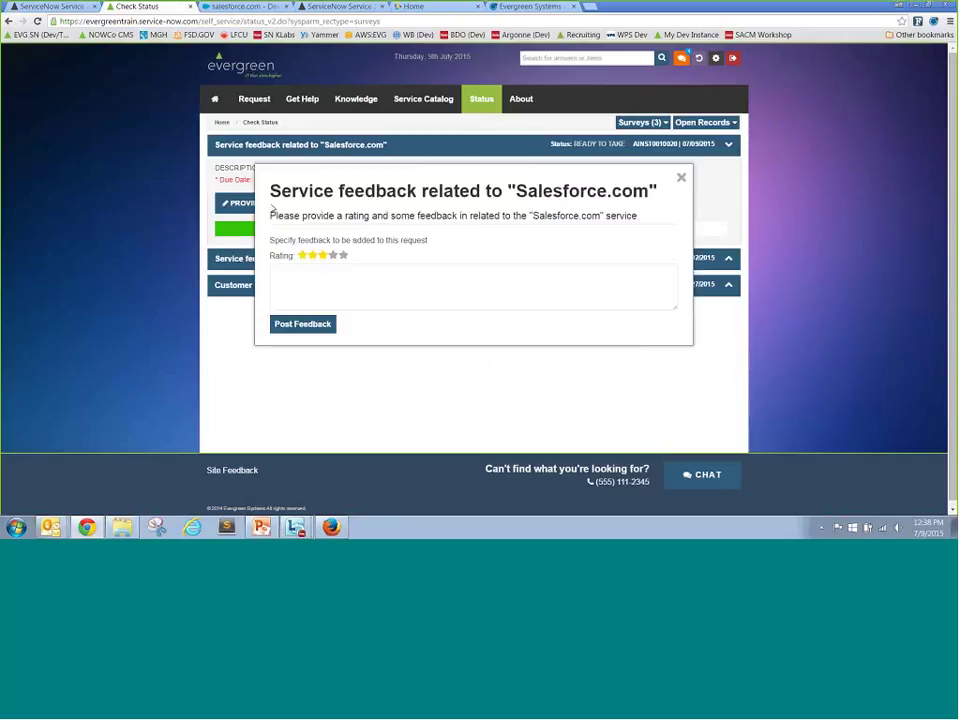
left_click(333, 256)
left_click(332, 292)
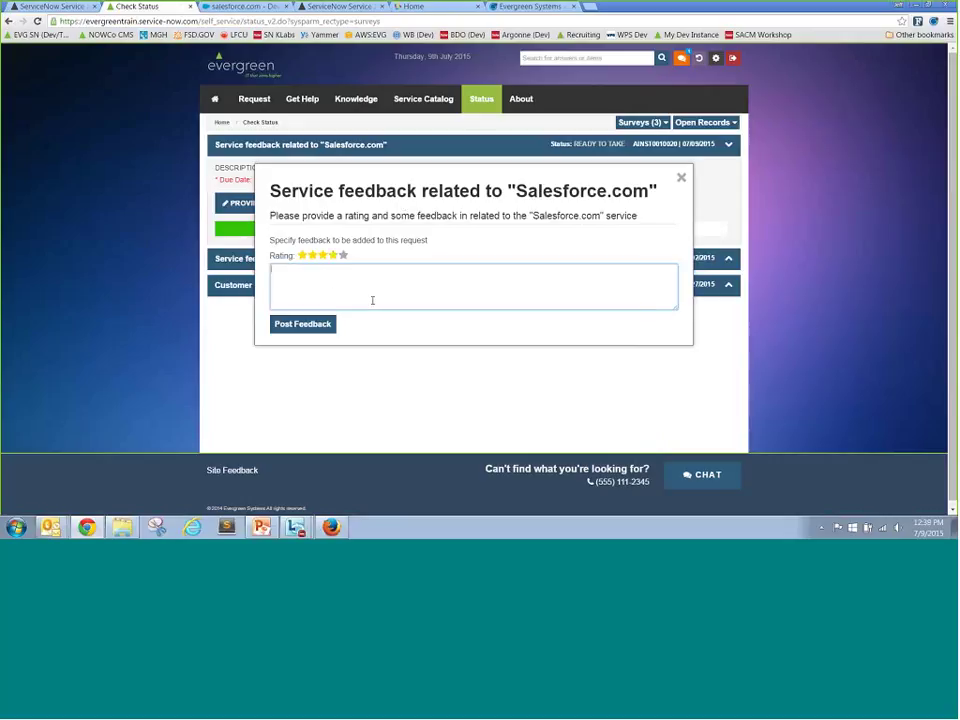
type("Service is great so far, get access super quickly!!!")
left_click(302, 324)
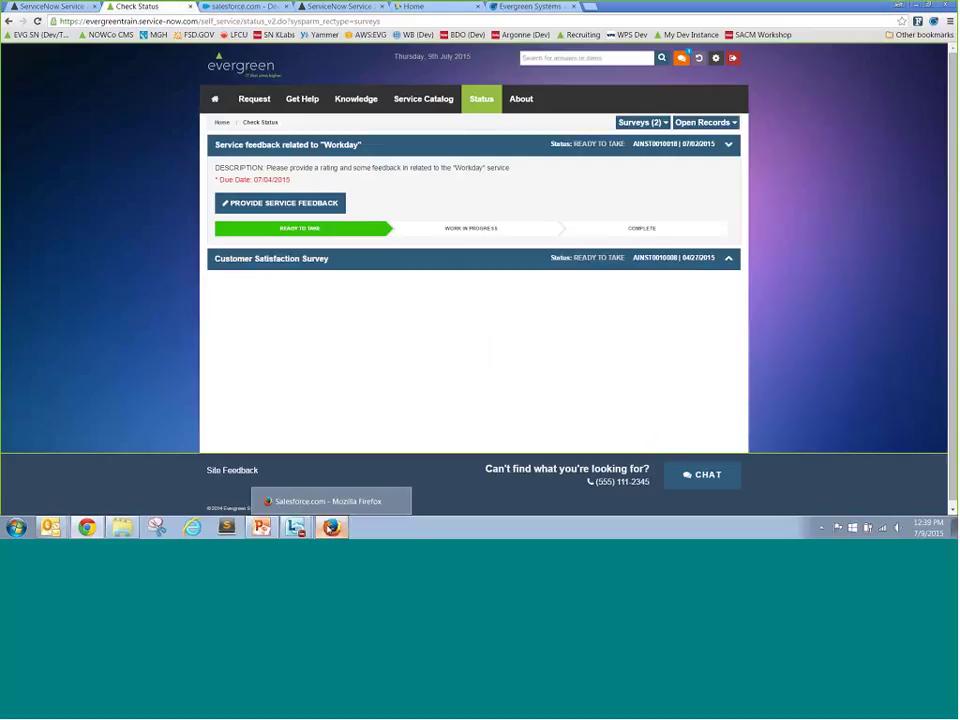
Step: Switch to Firefox and review the newly posted rating and comment on the Salesforce.com management dashboard
left_click(331, 527)
left_click(363, 133)
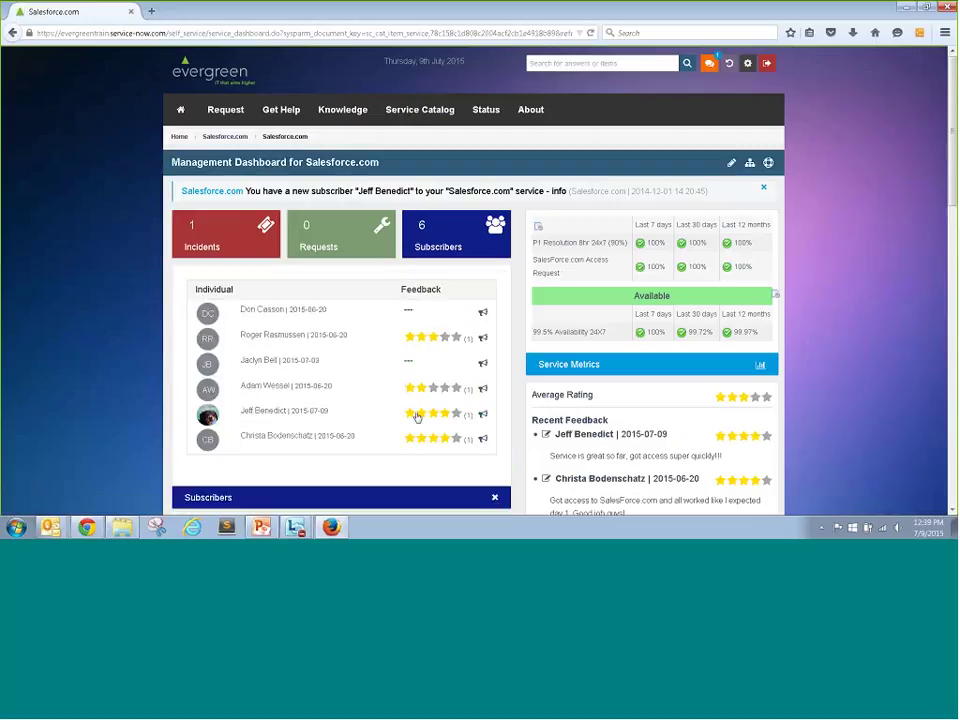
scroll(954, 243, "down", 3)
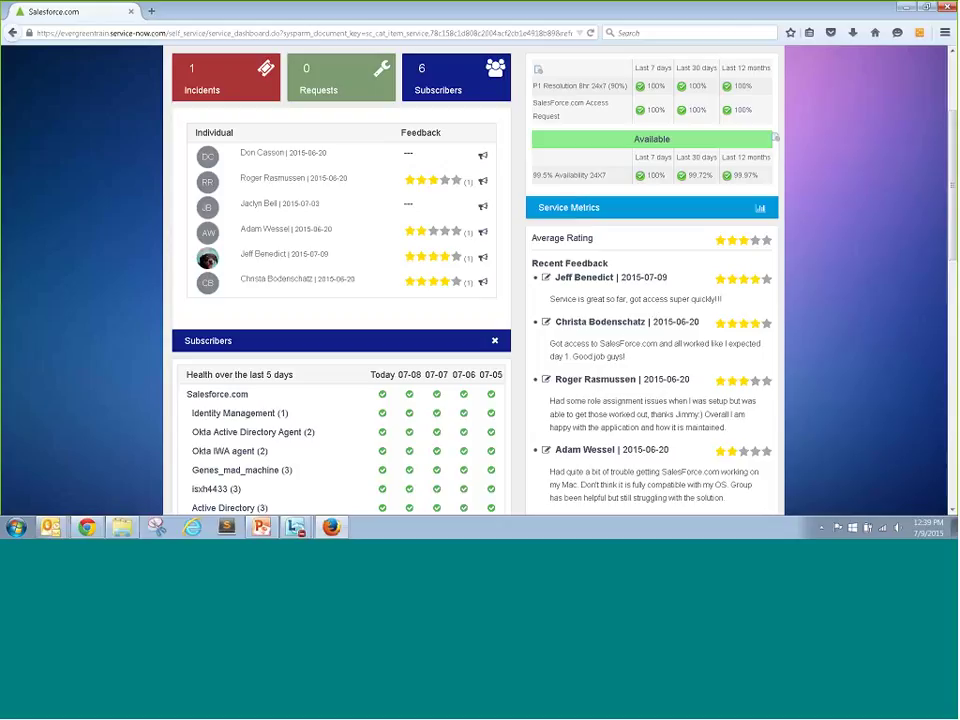
Step: Switch to Chrome, review the common questions and the community live feed under Get Help, and return to the Get Help page
left_click(87, 527)
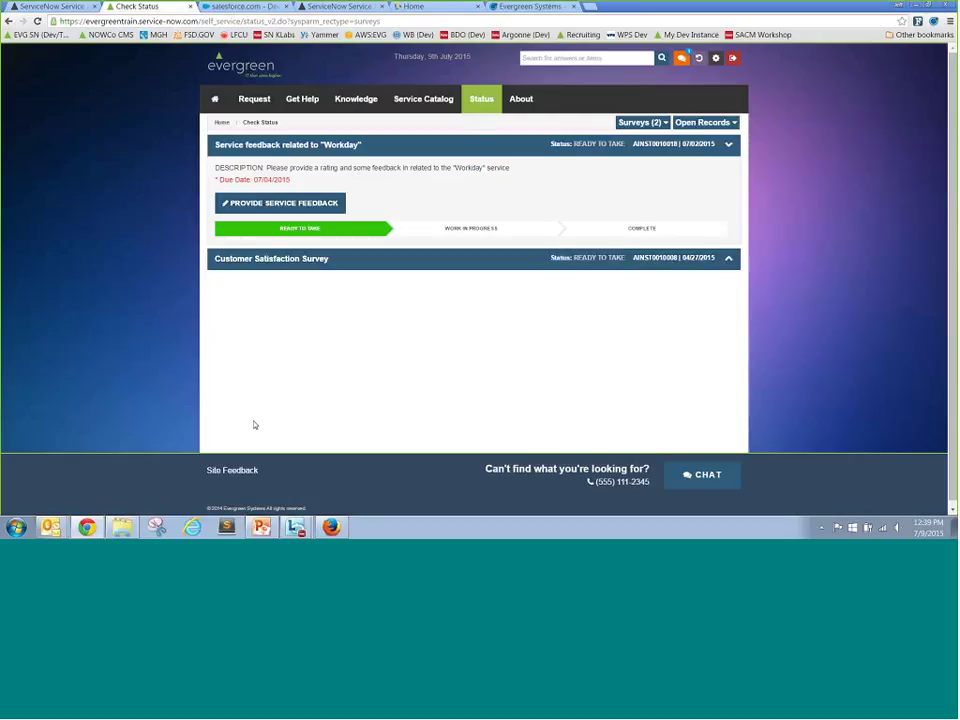
left_click(311, 106)
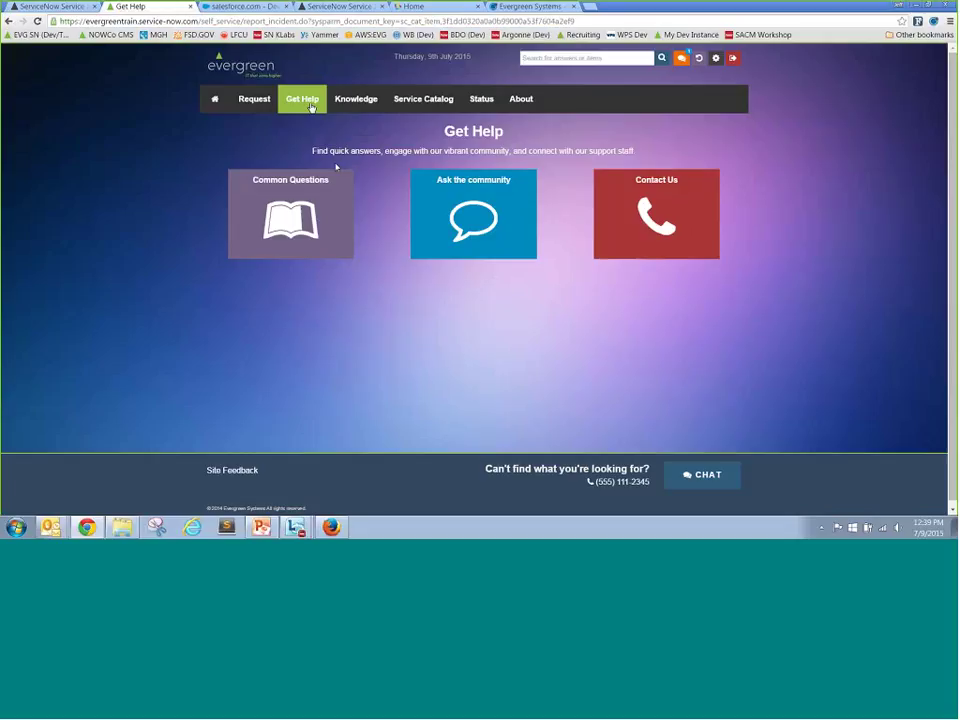
left_click(291, 212)
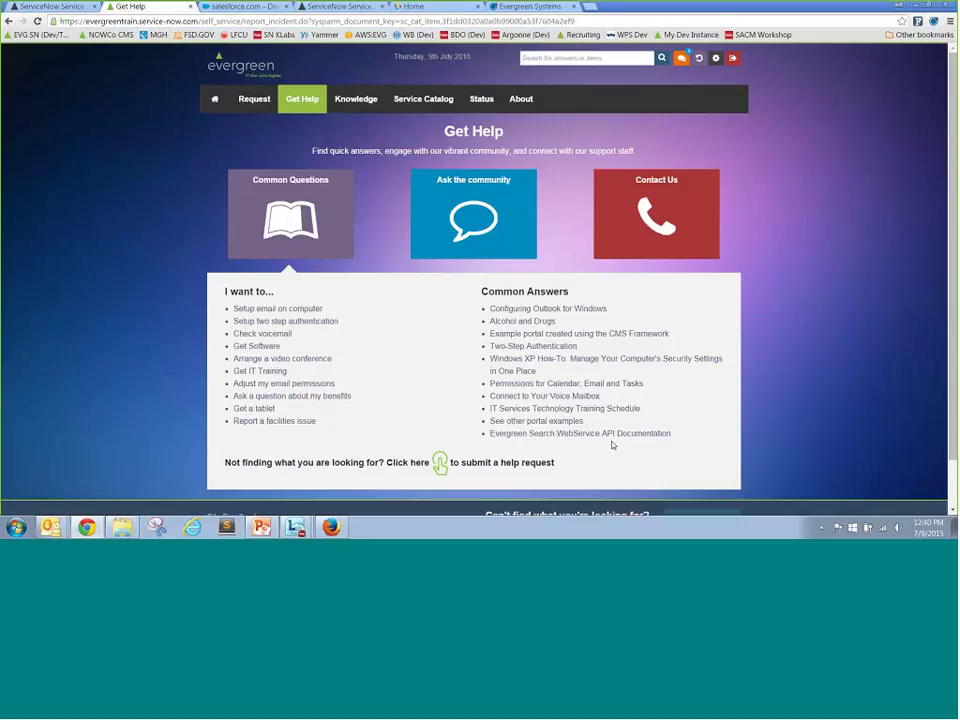
left_click(474, 211)
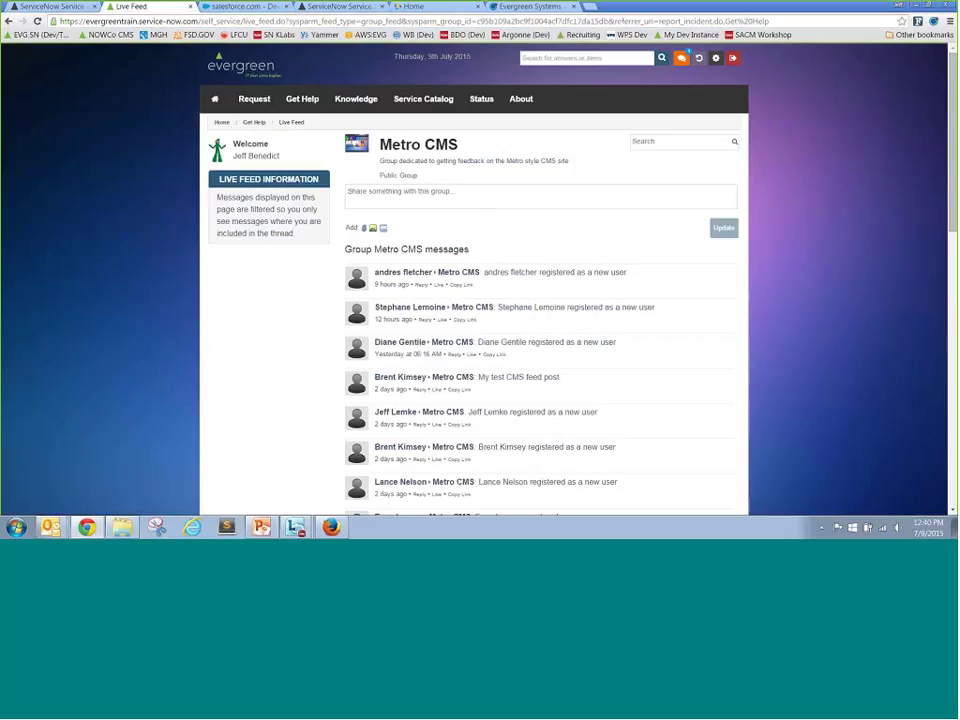
left_click(254, 122)
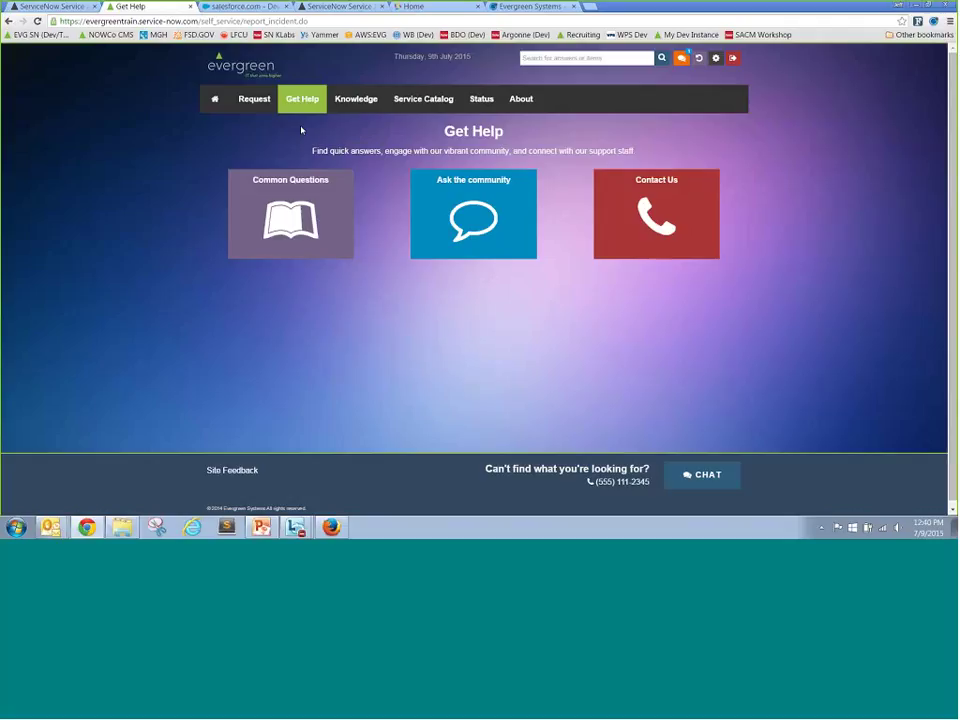
Step: Bring up the support contact options for the affected service Salesforce.com with the help topic Access Questions
left_click(642, 207)
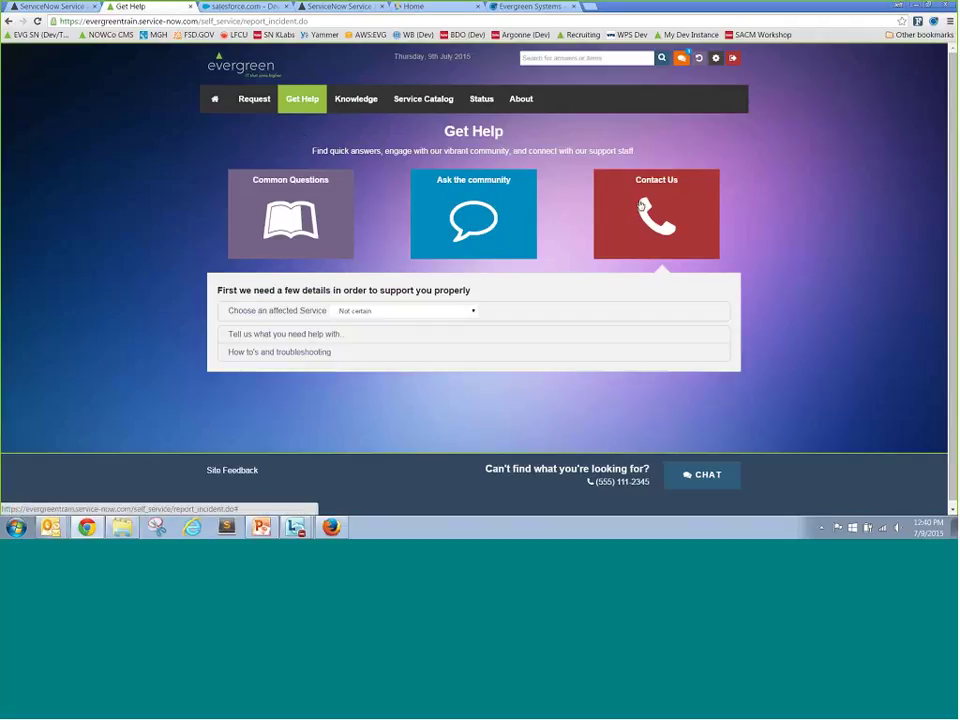
left_click(423, 312)
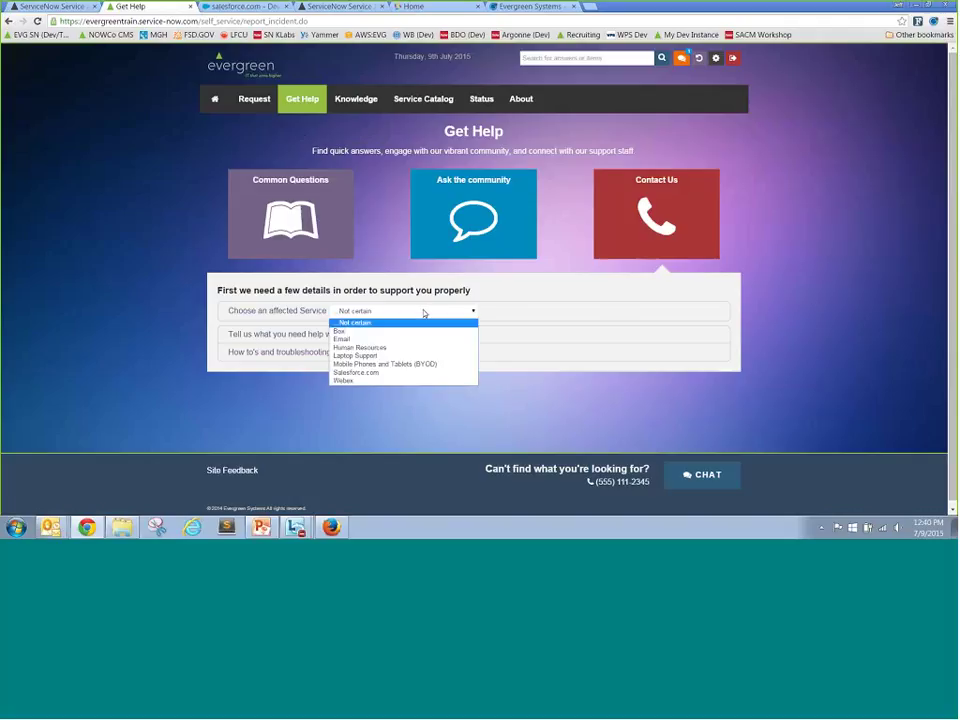
left_click(370, 373)
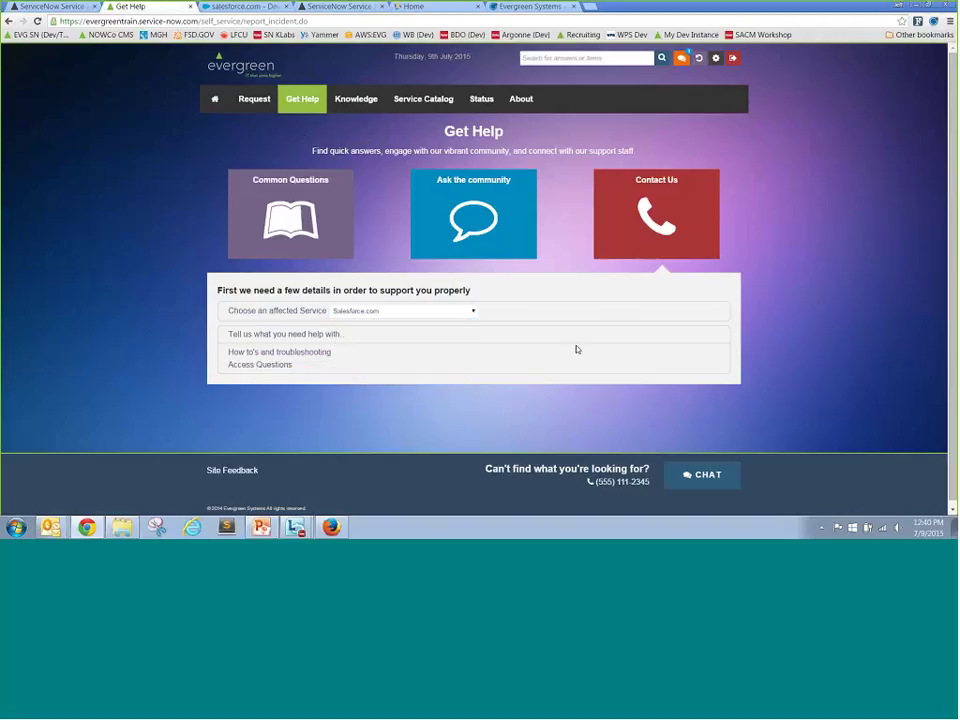
left_click(263, 367)
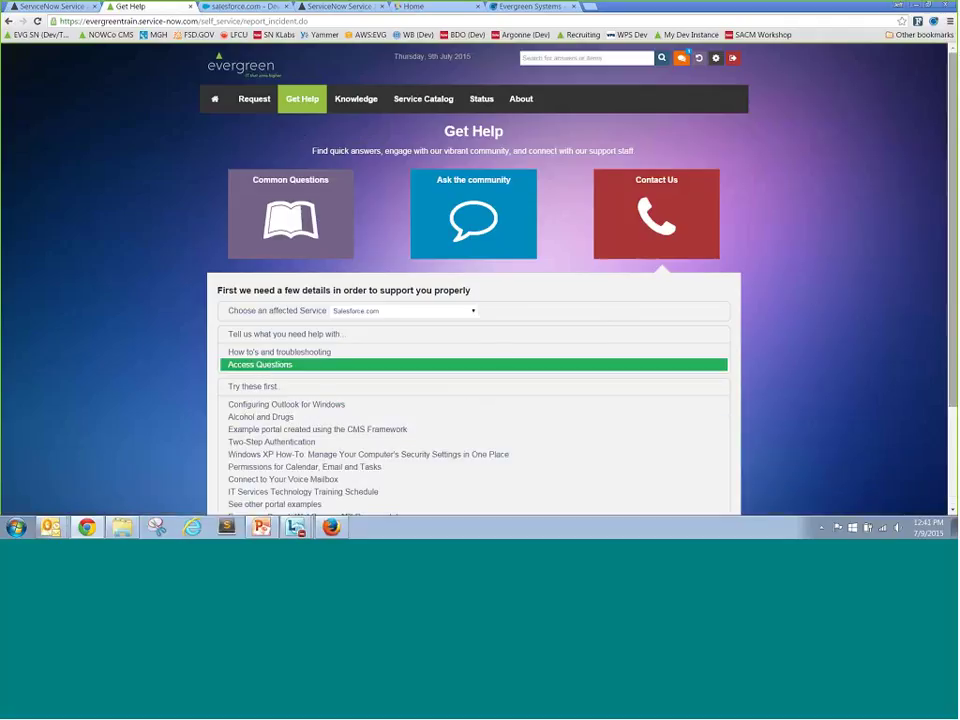
scroll(954, 354, "down", 2)
scroll(954, 354, "down", 1)
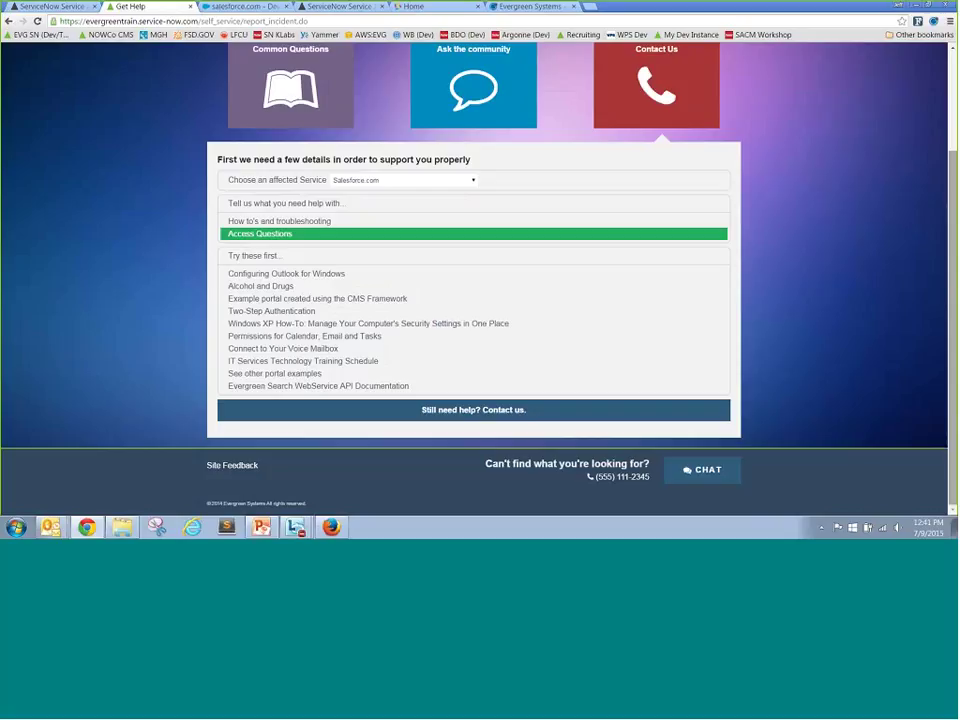
left_click(463, 410)
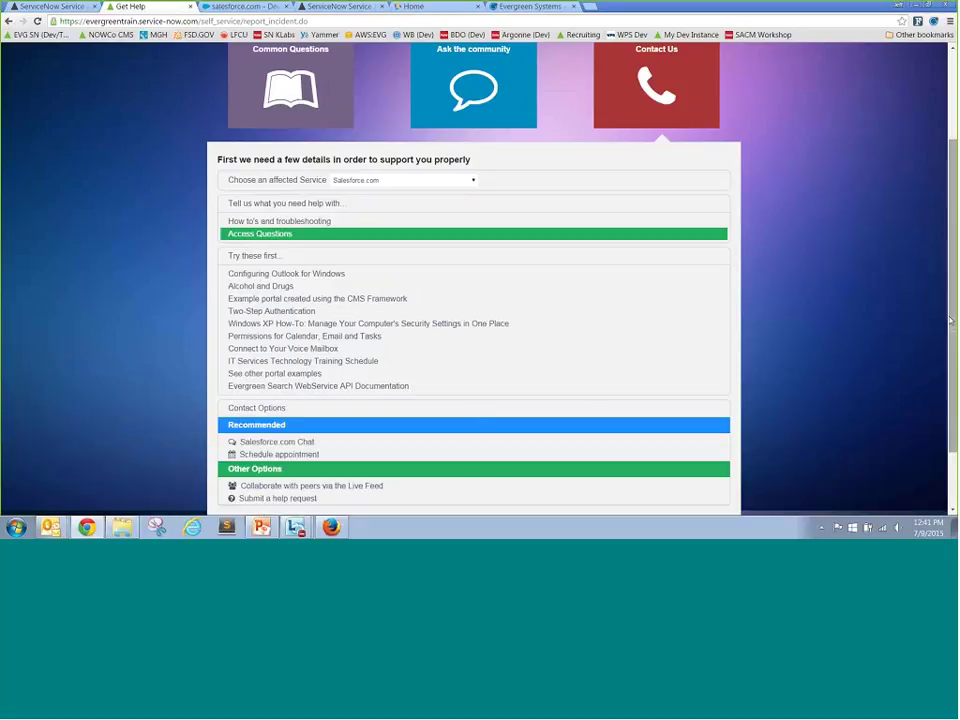
scroll(954, 364, "down", 1)
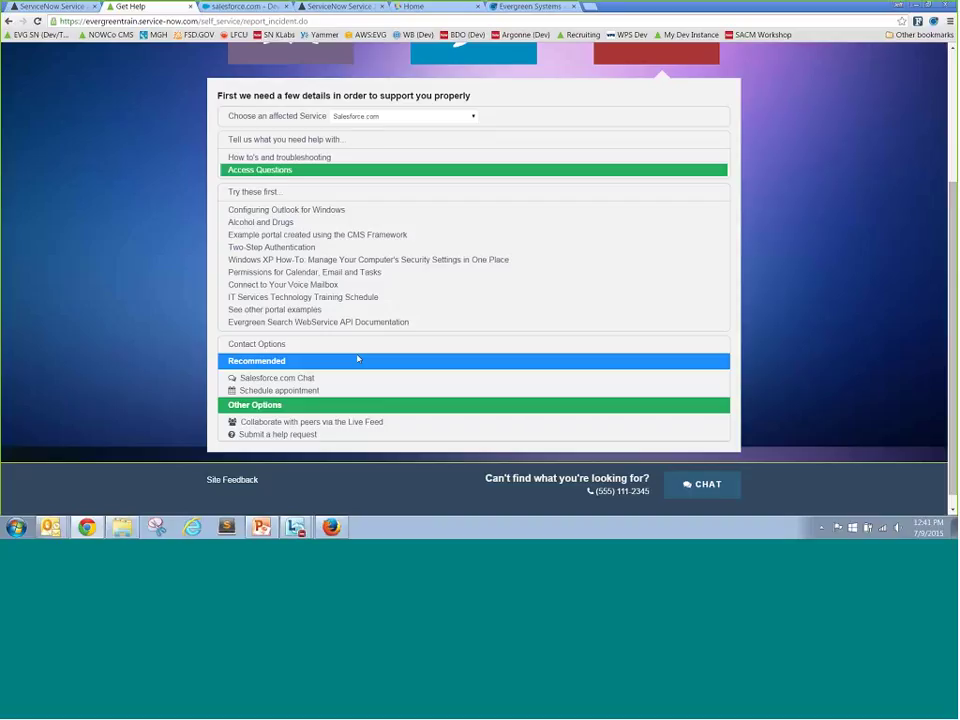
Step: Preview the Salesforce.com Chat and the appointment scheduling form, closing each and returning to the contact options
left_click(269, 379)
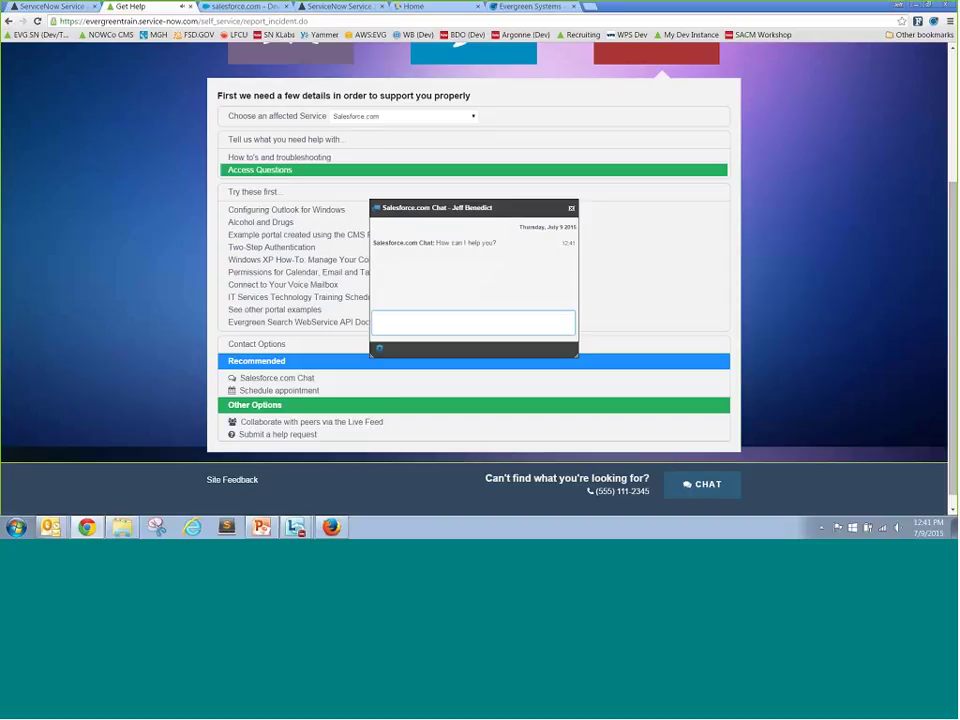
left_click(572, 209)
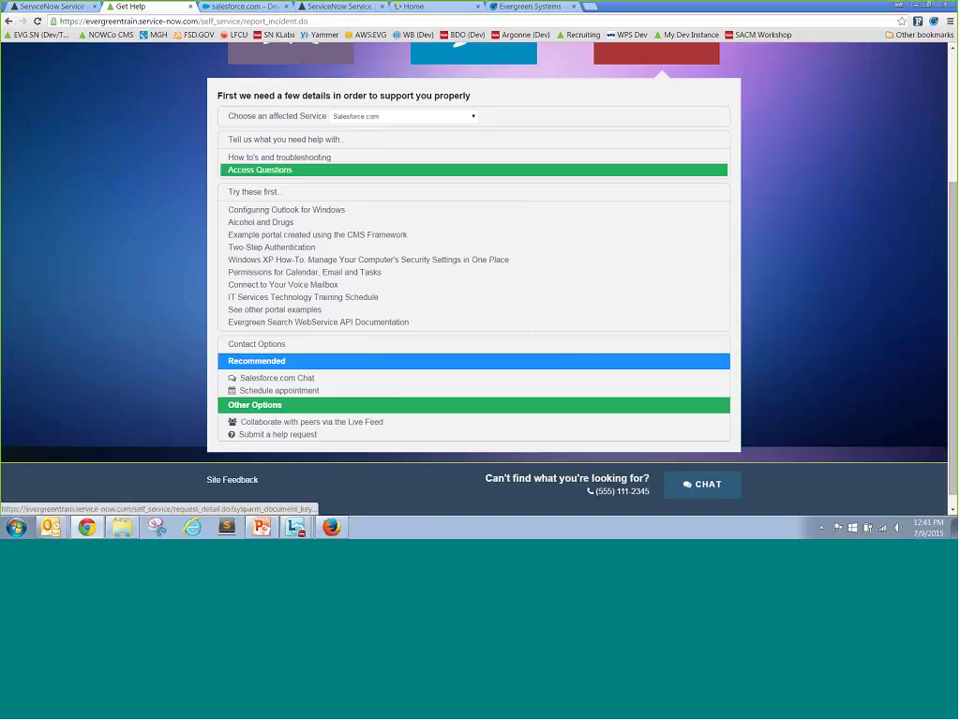
left_click(341, 394)
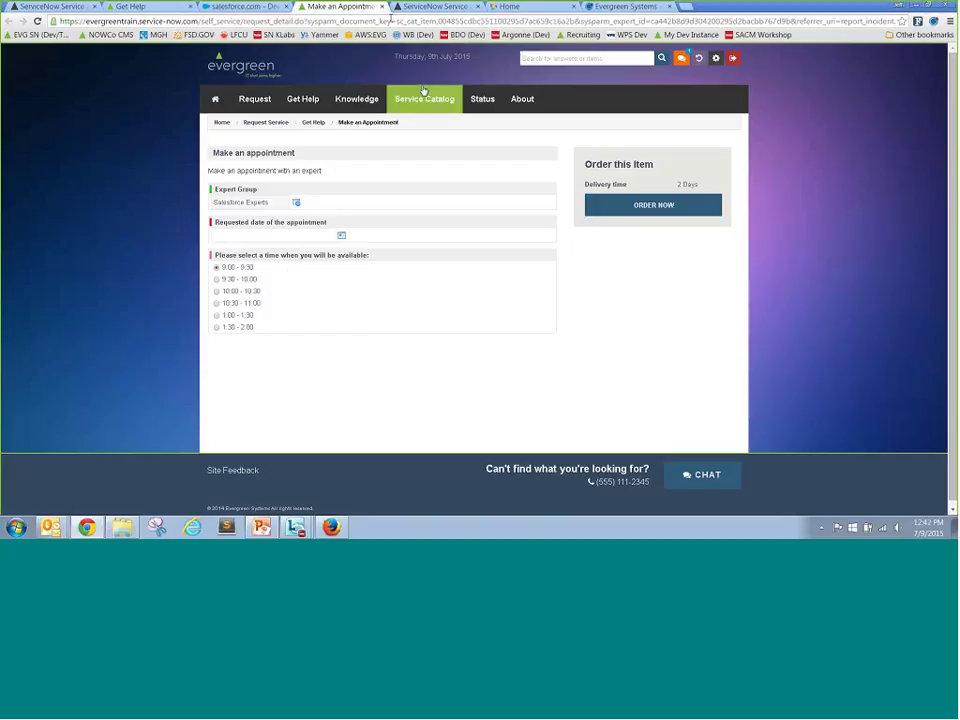
key("ctrl+w")
key("ctrl+2")
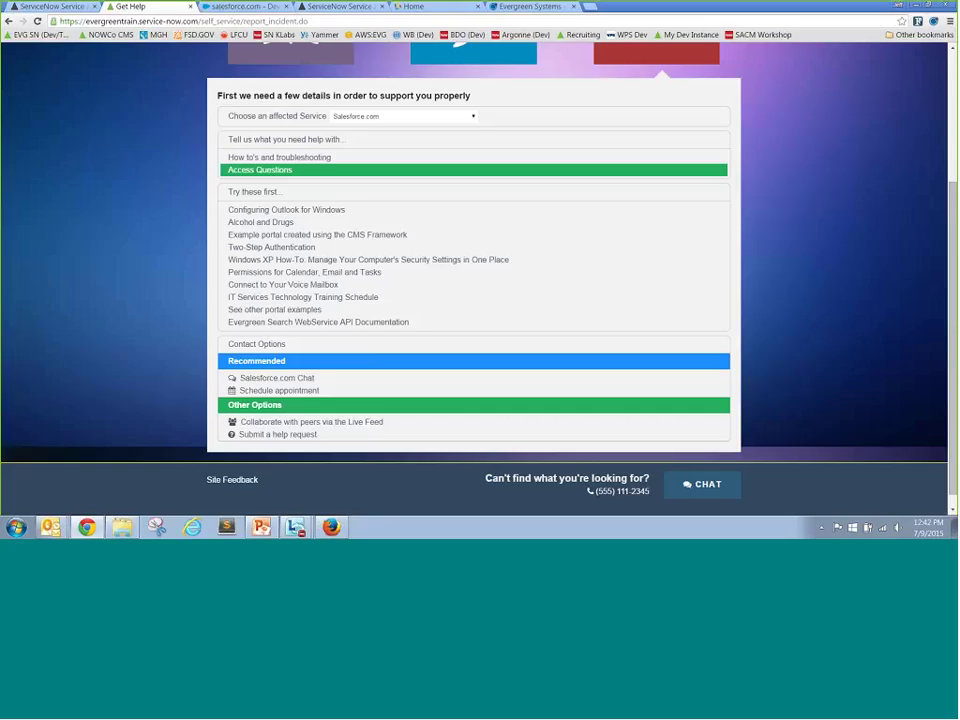
Step: View the Salesforce.com Forum live feed in a separate tab and open the help request form from the contact options
left_click(328, 425, "ctrl")
left_click(330, 7)
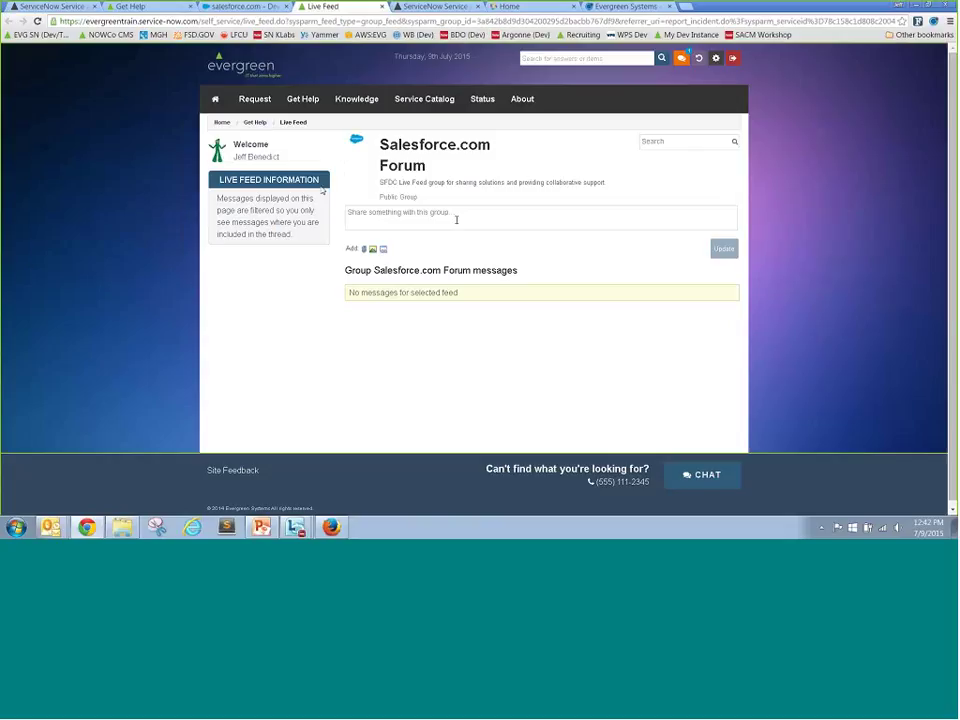
left_click(143, 8)
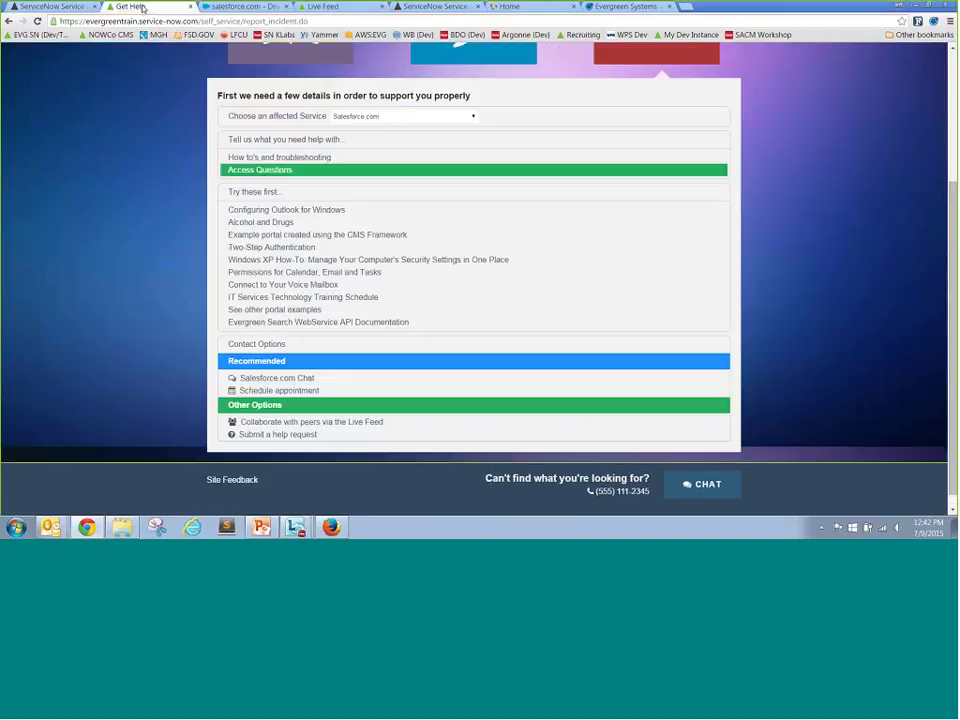
left_click(288, 435)
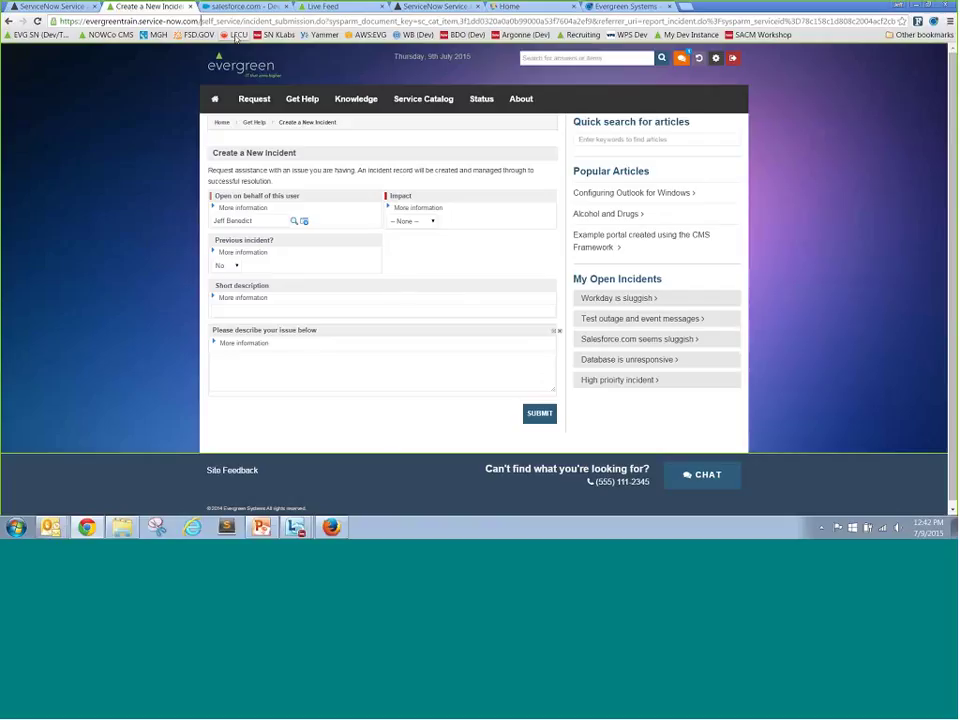
Step: Bring up the example2 Support Portal and view its services, ticket status and alerts
key("ctrl+l")
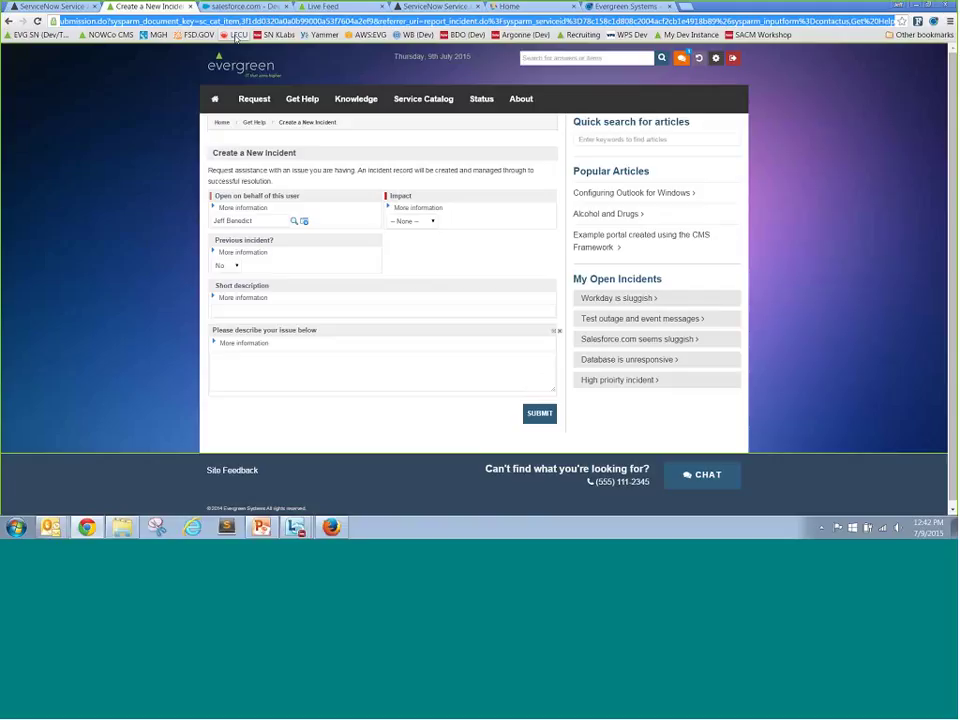
type("https://evergreentrain.service-now.com/example2/")
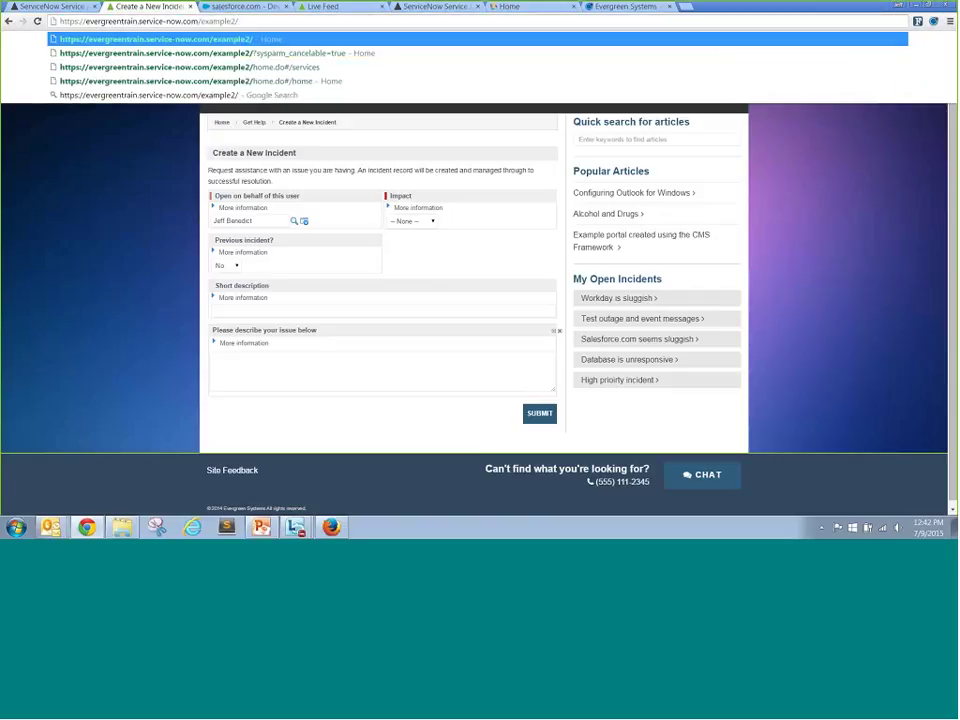
left_click(430, 7)
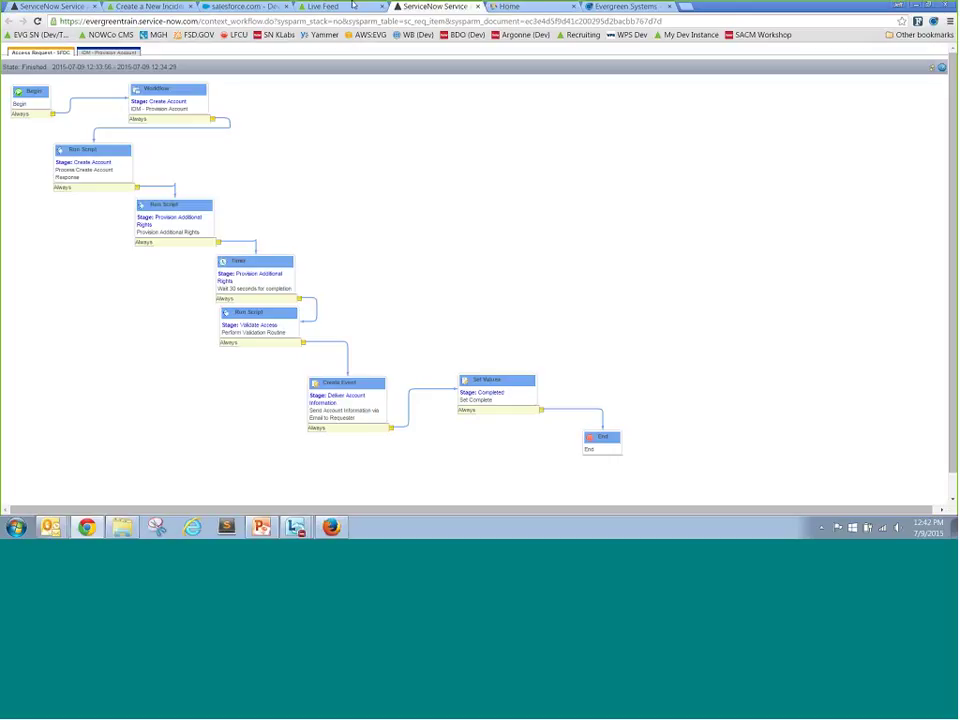
left_click(493, 10)
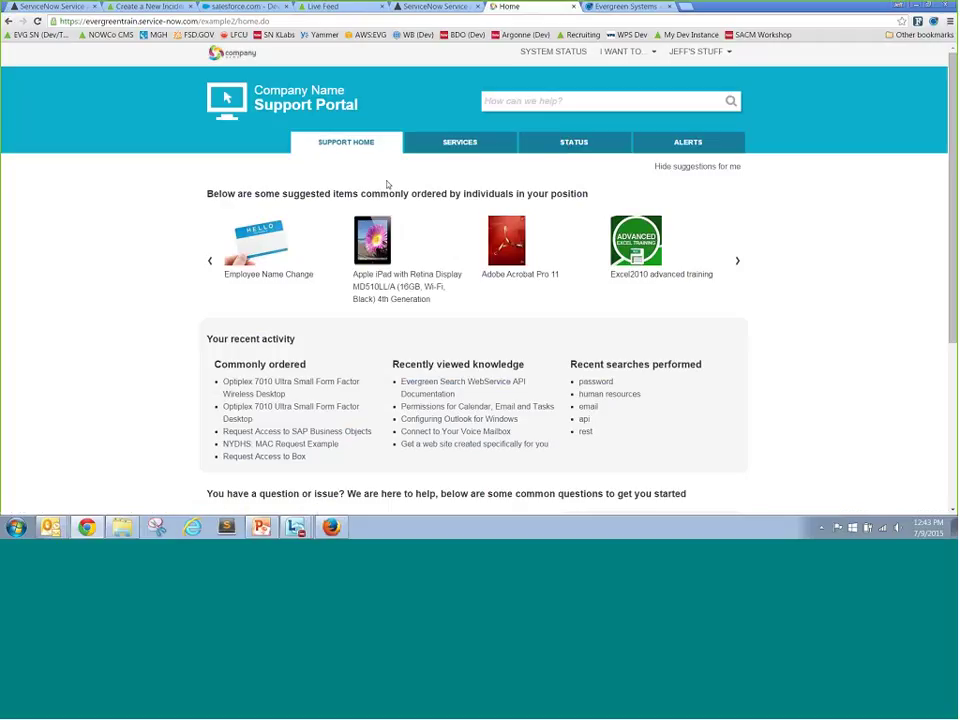
left_click(461, 144)
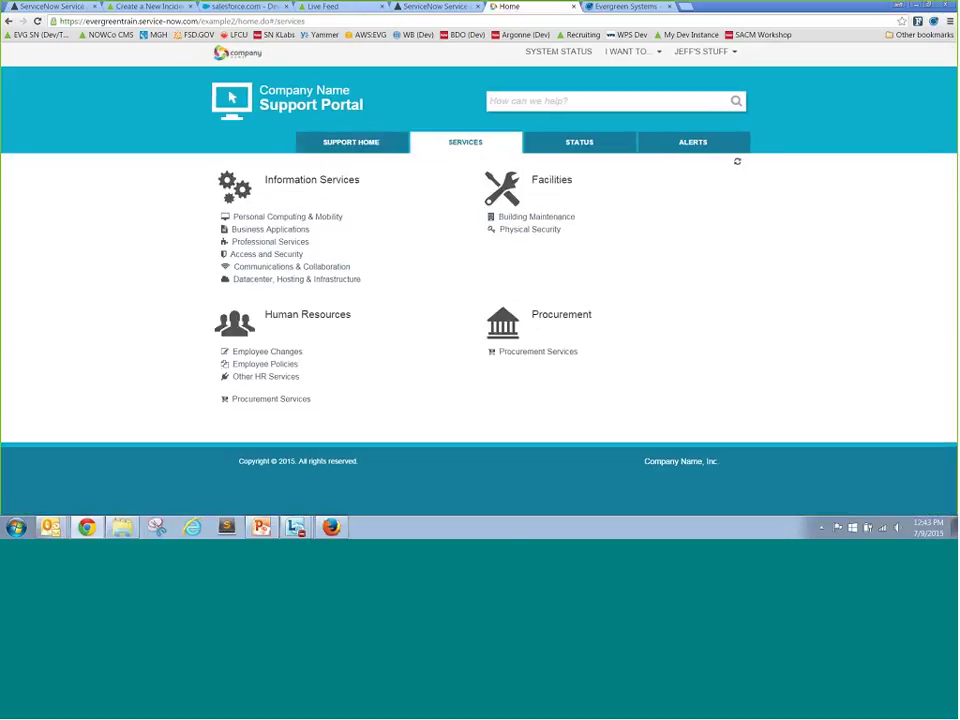
left_click(582, 151)
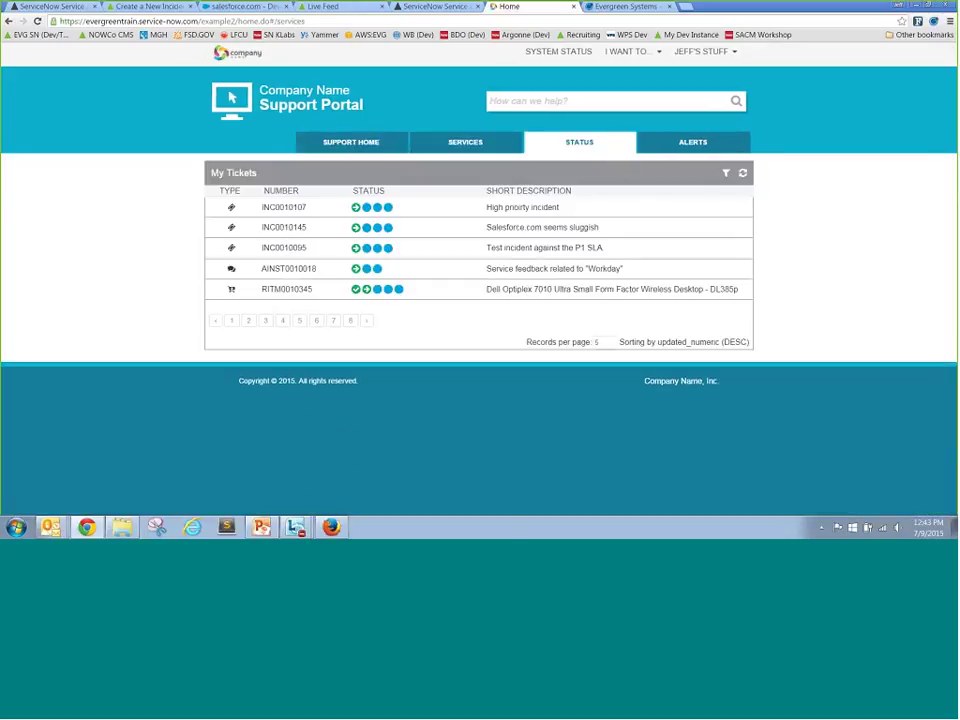
left_click(697, 143)
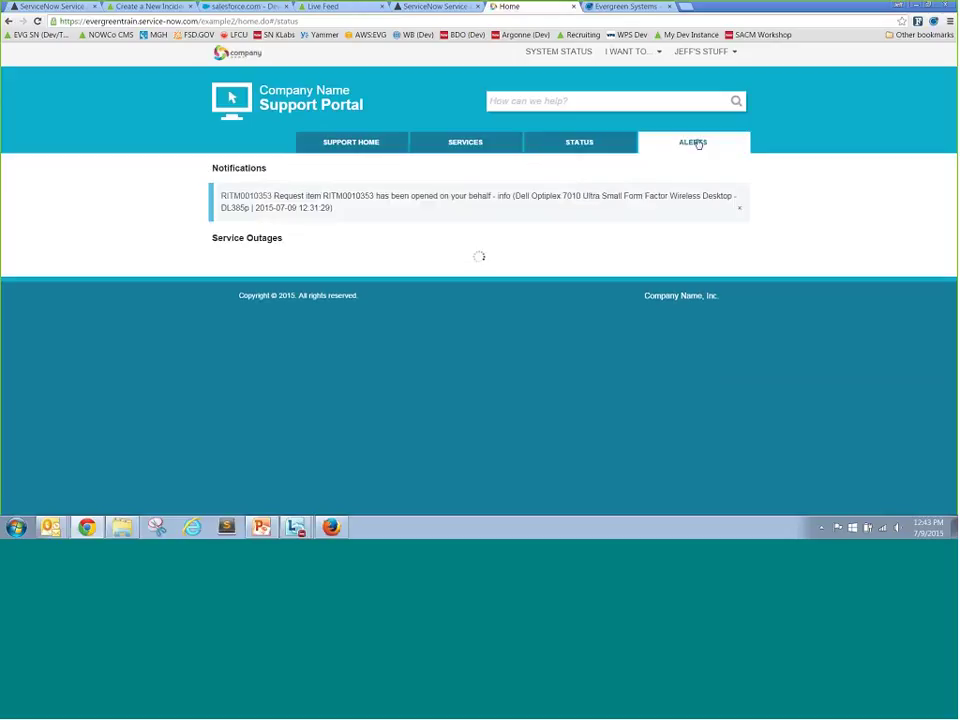